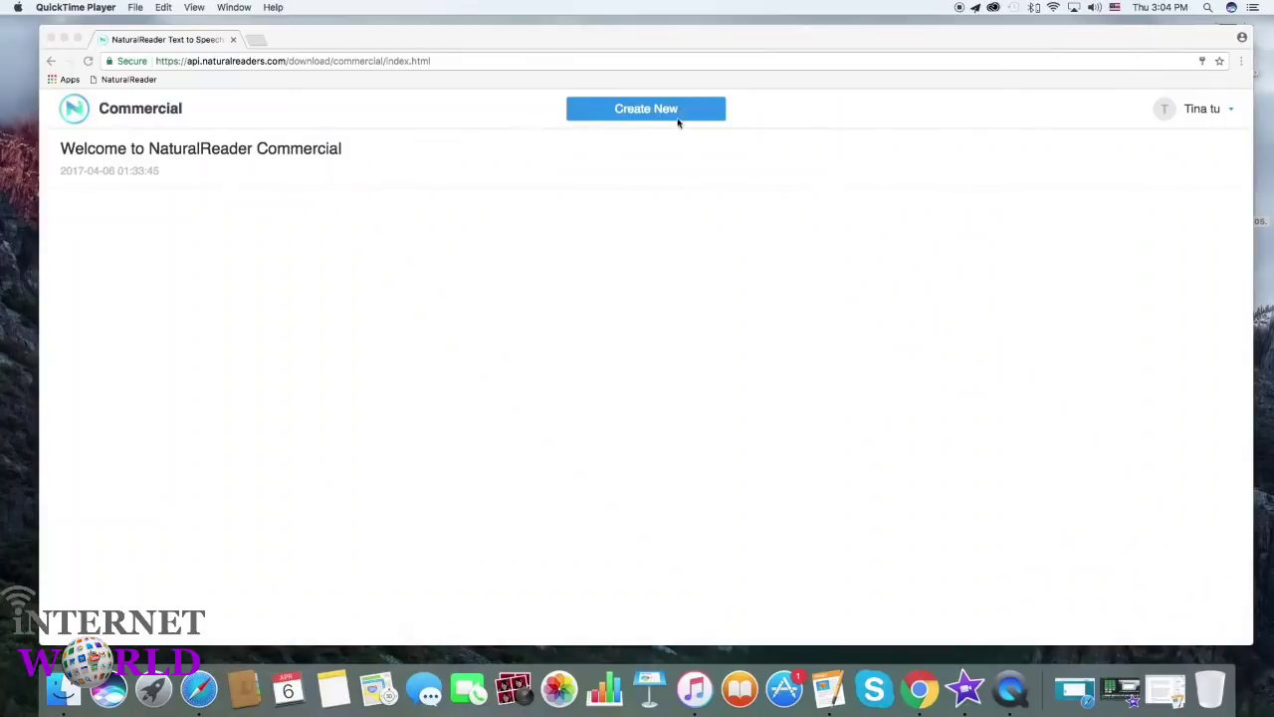
Start a new text-to-speech project and paste in the "Welcome to NaturalReader Commercial" paragraph copied from the Pages document
click(644, 109)
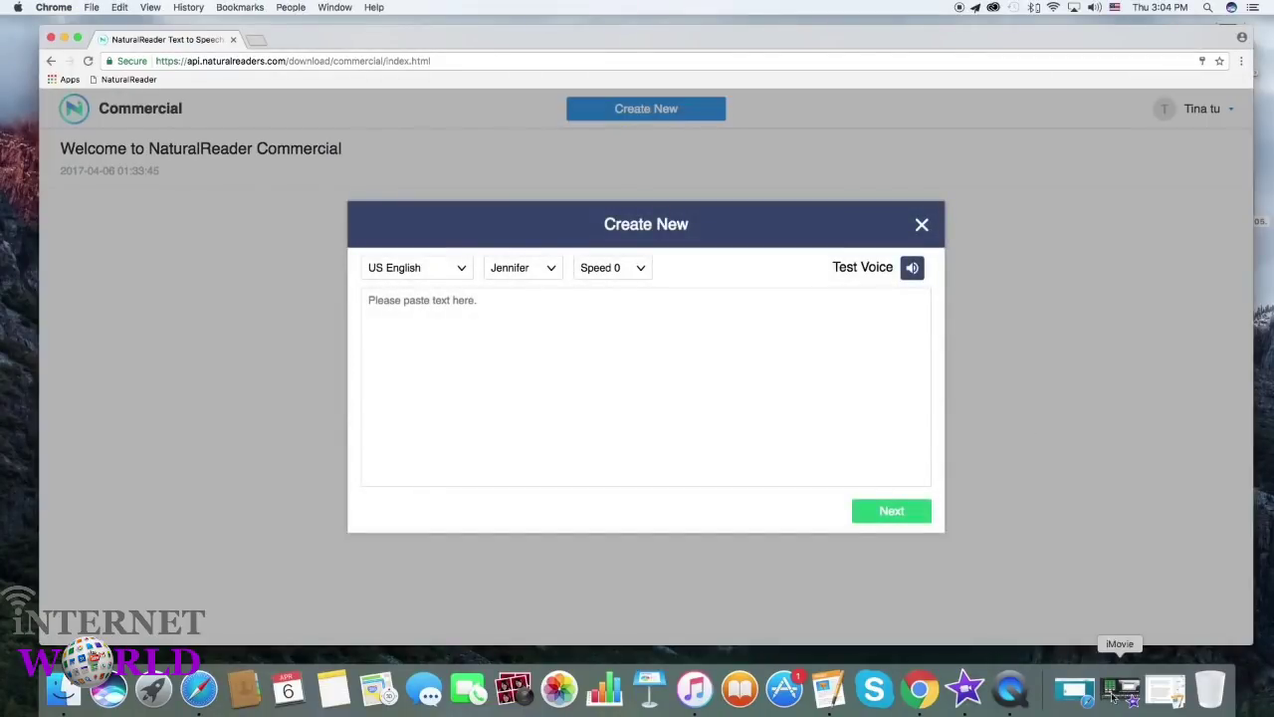
click(1119, 694)
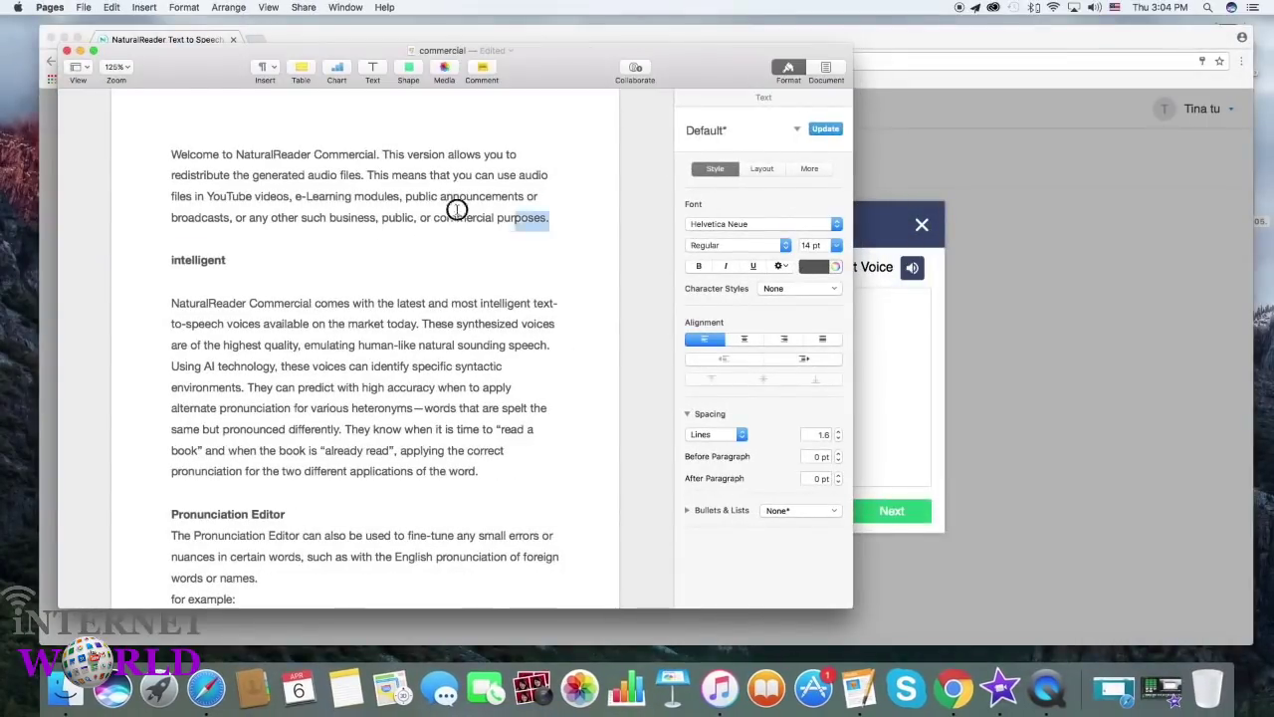
drag(456, 209, 152, 143)
right_click(240, 167)
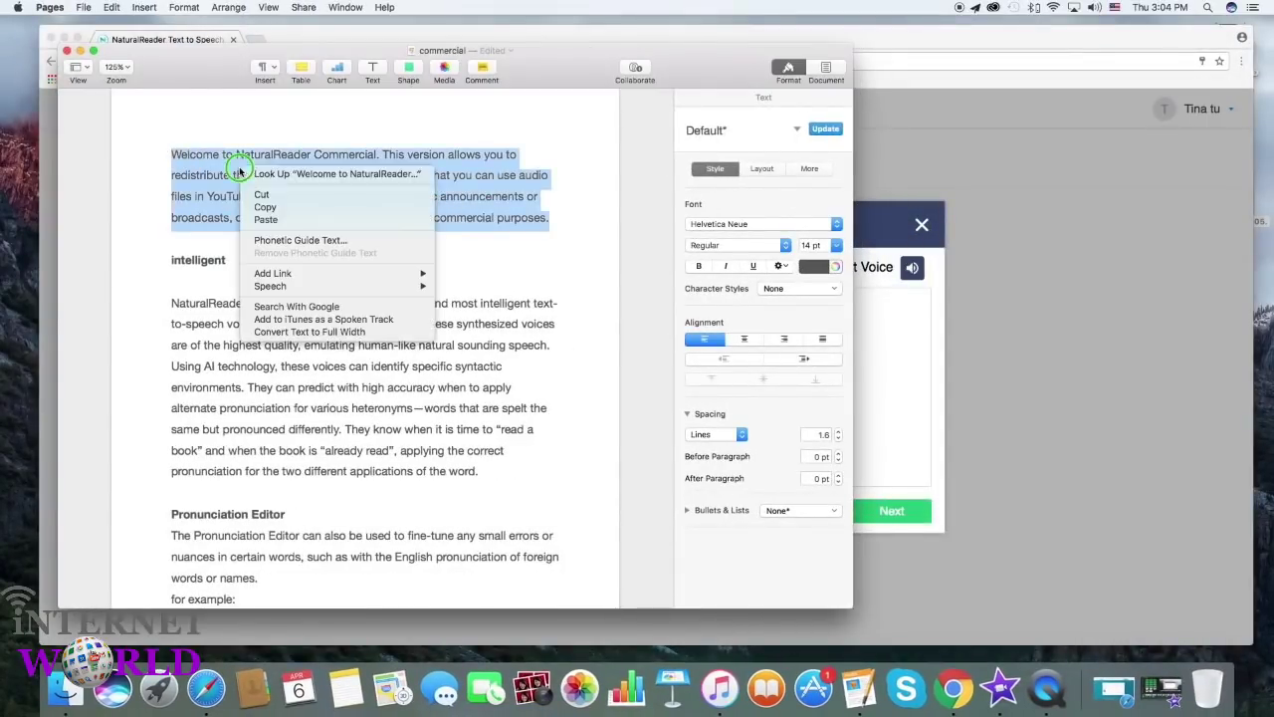
click(273, 208)
click(65, 50)
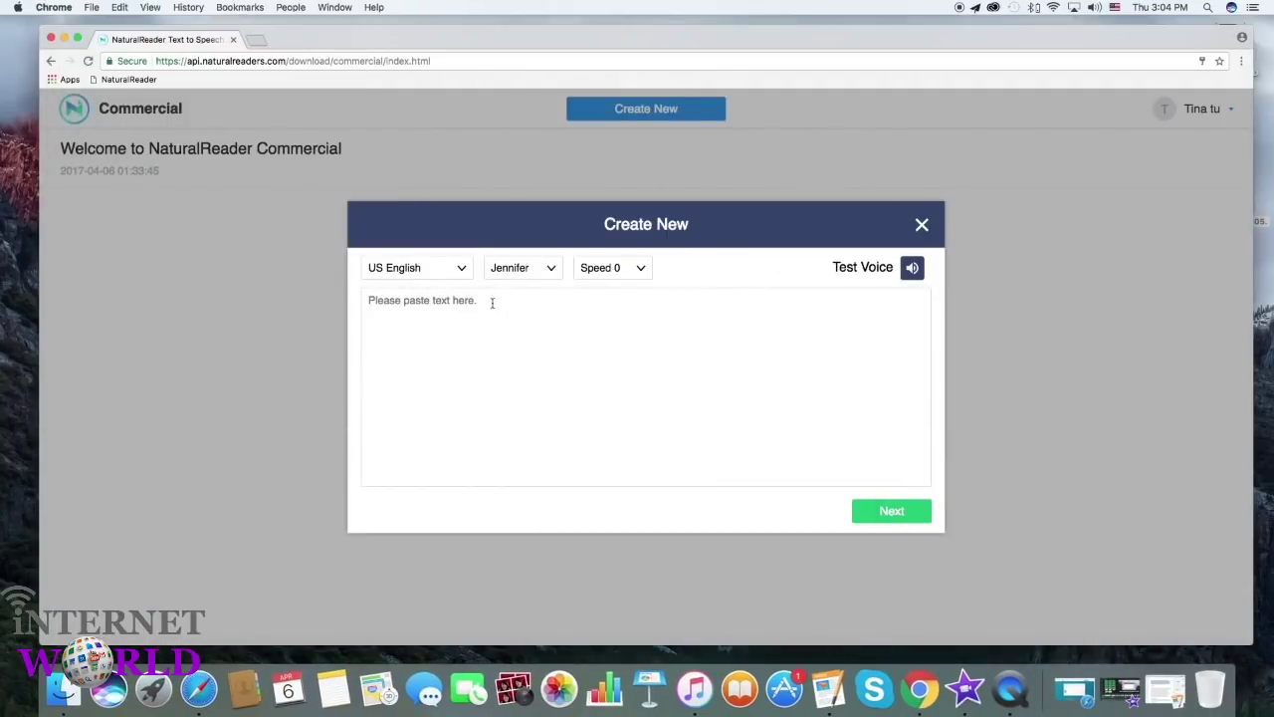
right_click(492, 302)
click(546, 366)
Set the reading speed to 1 with the Jennifer voice, test the voice and submit the text for conversion
click(543, 269)
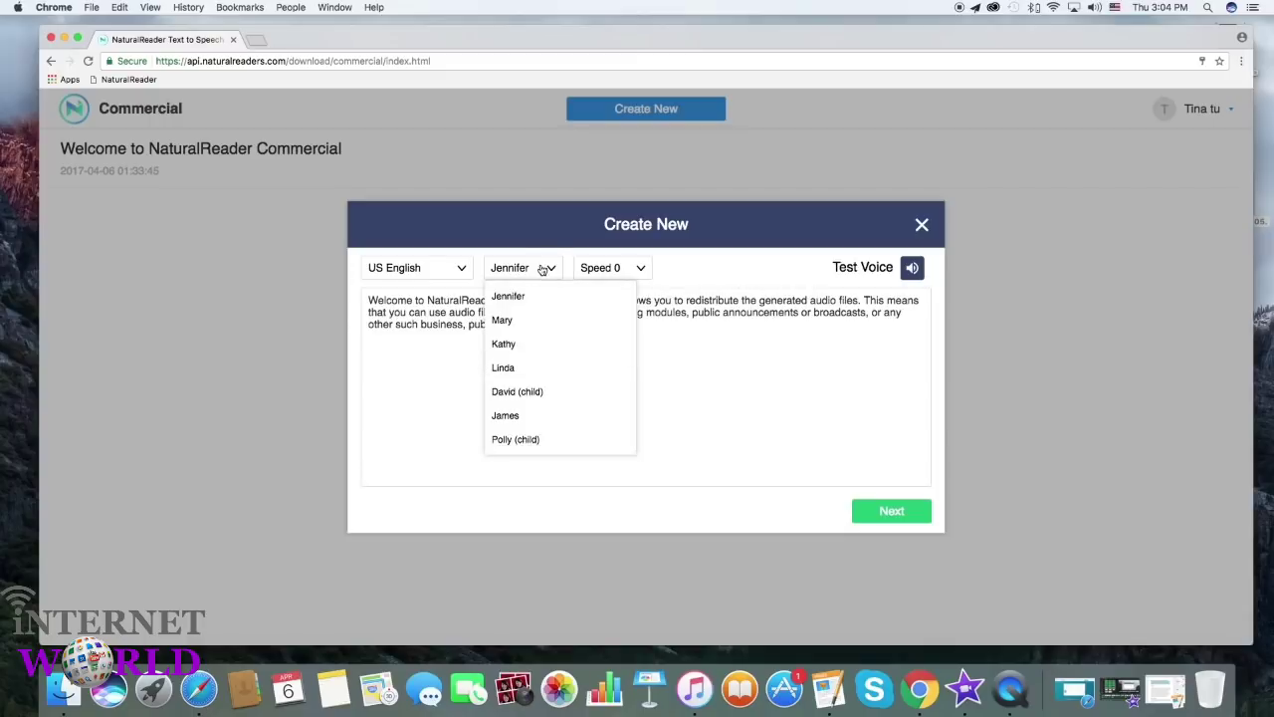
click(738, 406)
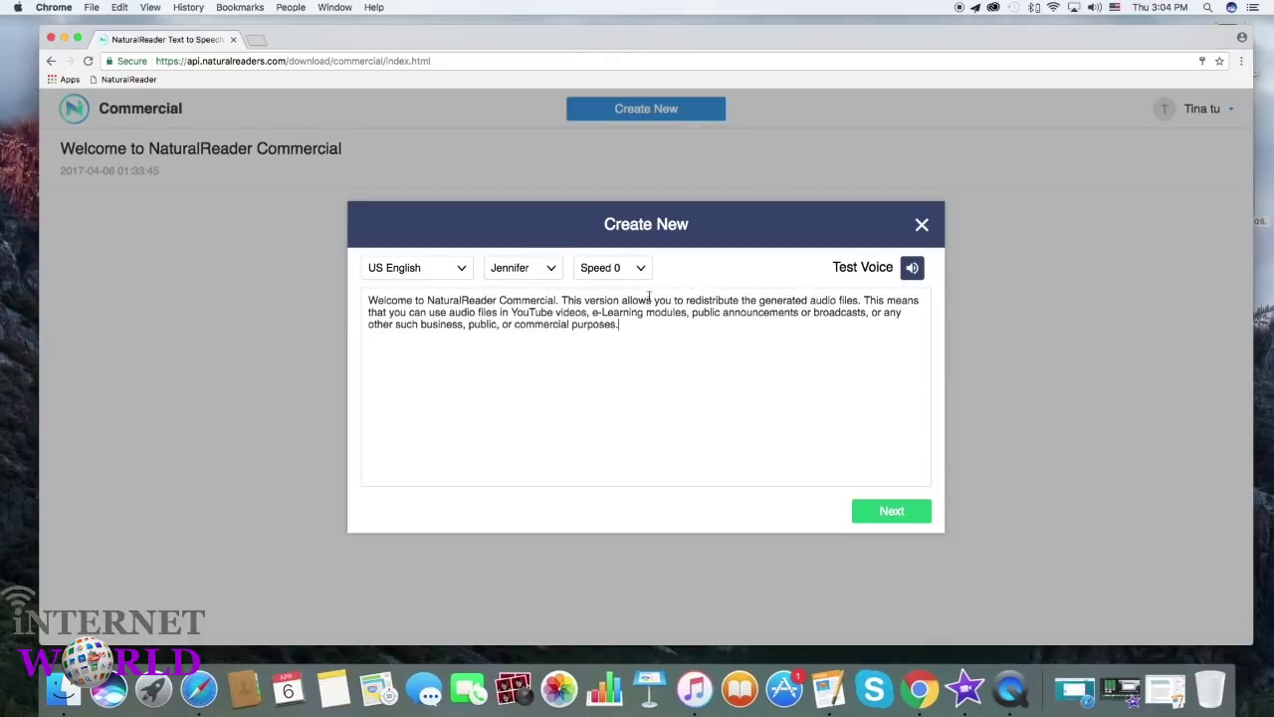
click(626, 268)
click(611, 440)
click(912, 270)
click(888, 511)
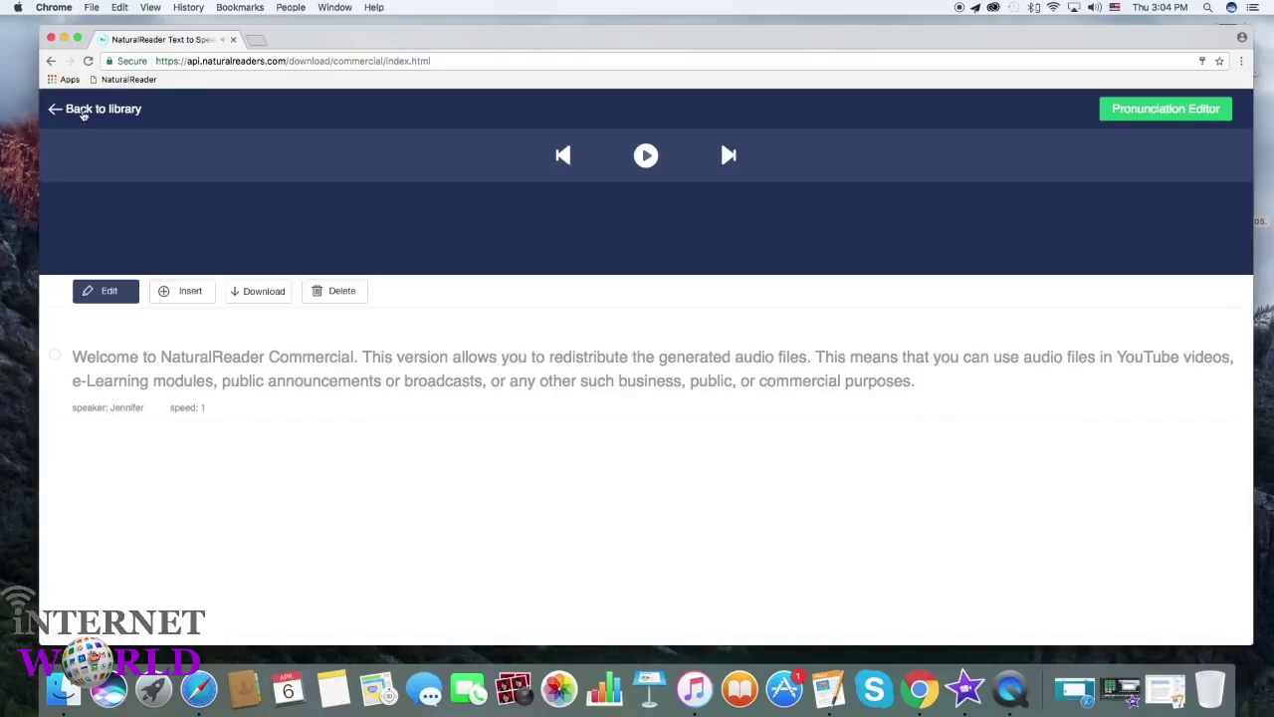
Return to the library and rename the newly created project "Welcome to NaturalReader Commercial"
click(84, 111)
click(1221, 147)
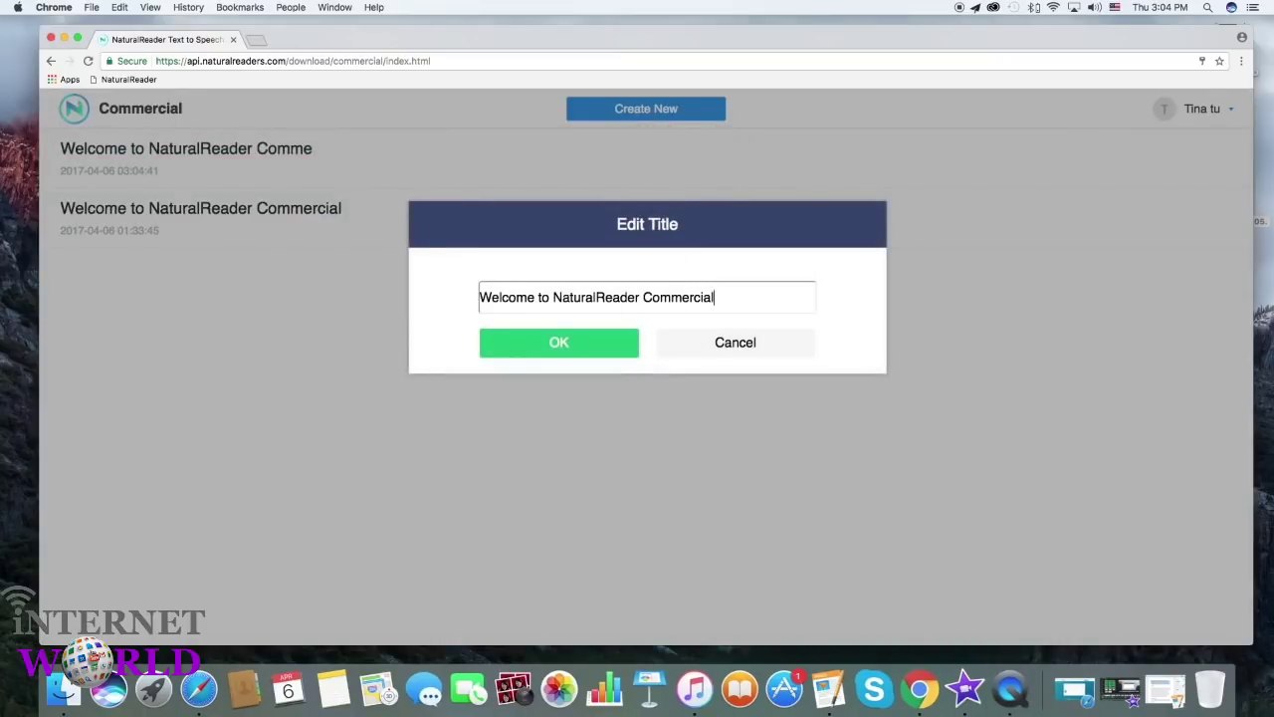
click(591, 345)
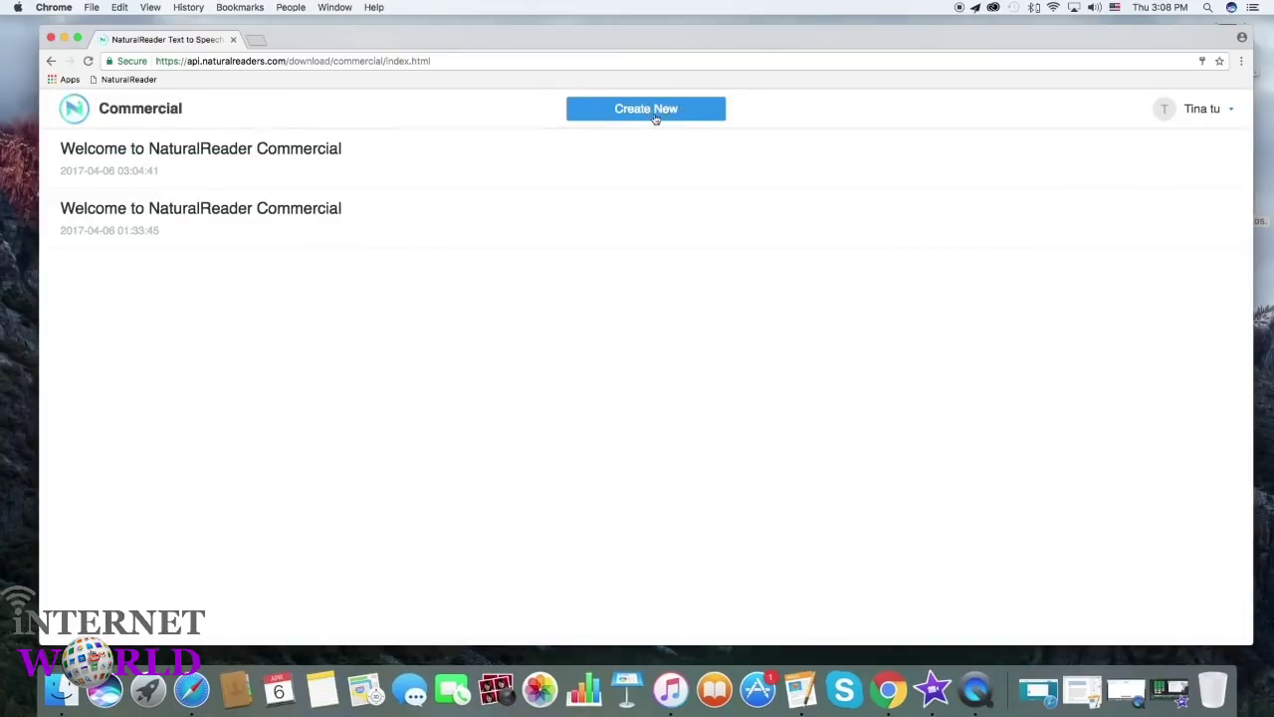
Start another new project and paste in the paragraph below the "intelligent" heading, copied from the Pages document
click(652, 112)
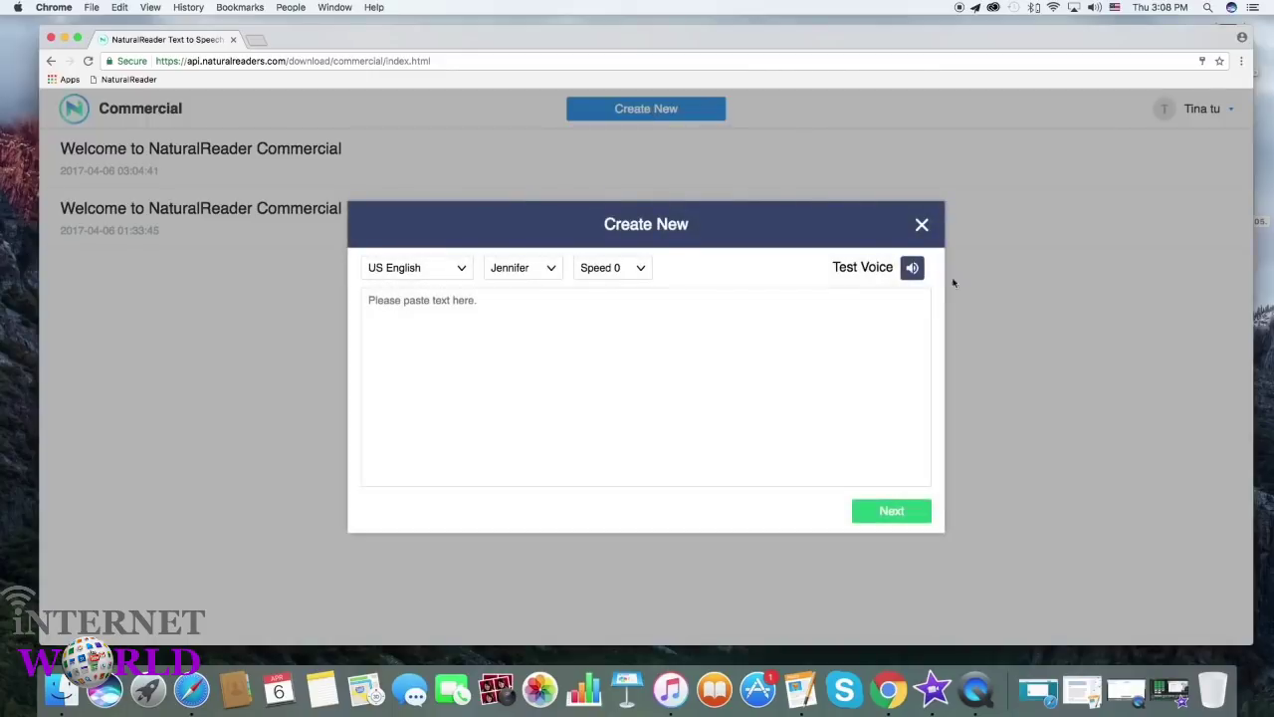
click(1095, 687)
click(230, 288)
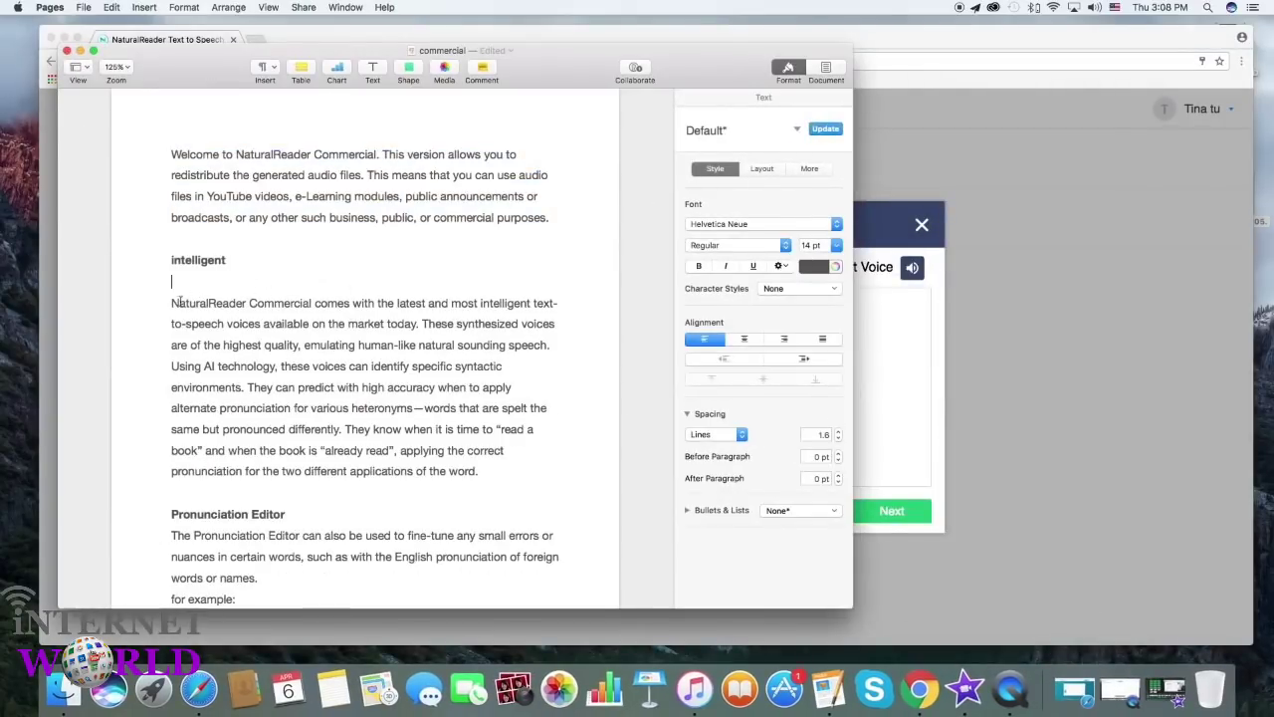
drag(179, 301, 497, 467)
right_click(463, 466)
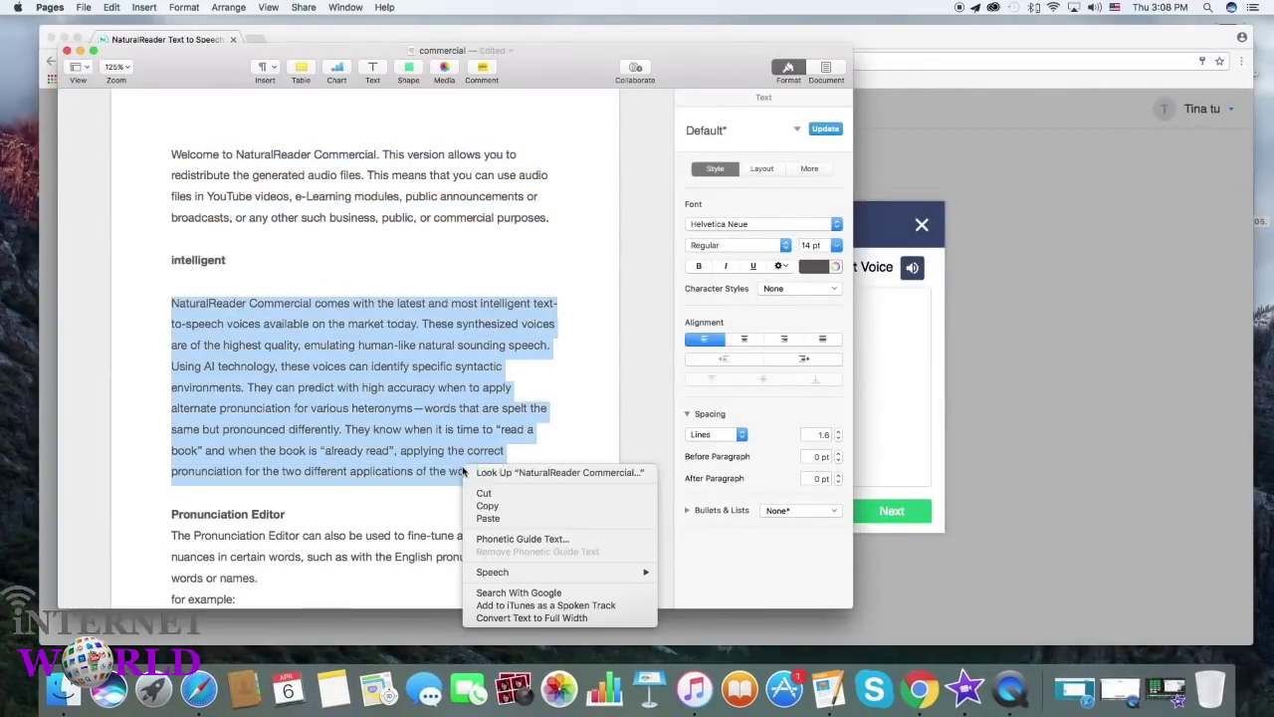
click(515, 506)
click(79, 50)
click(446, 300)
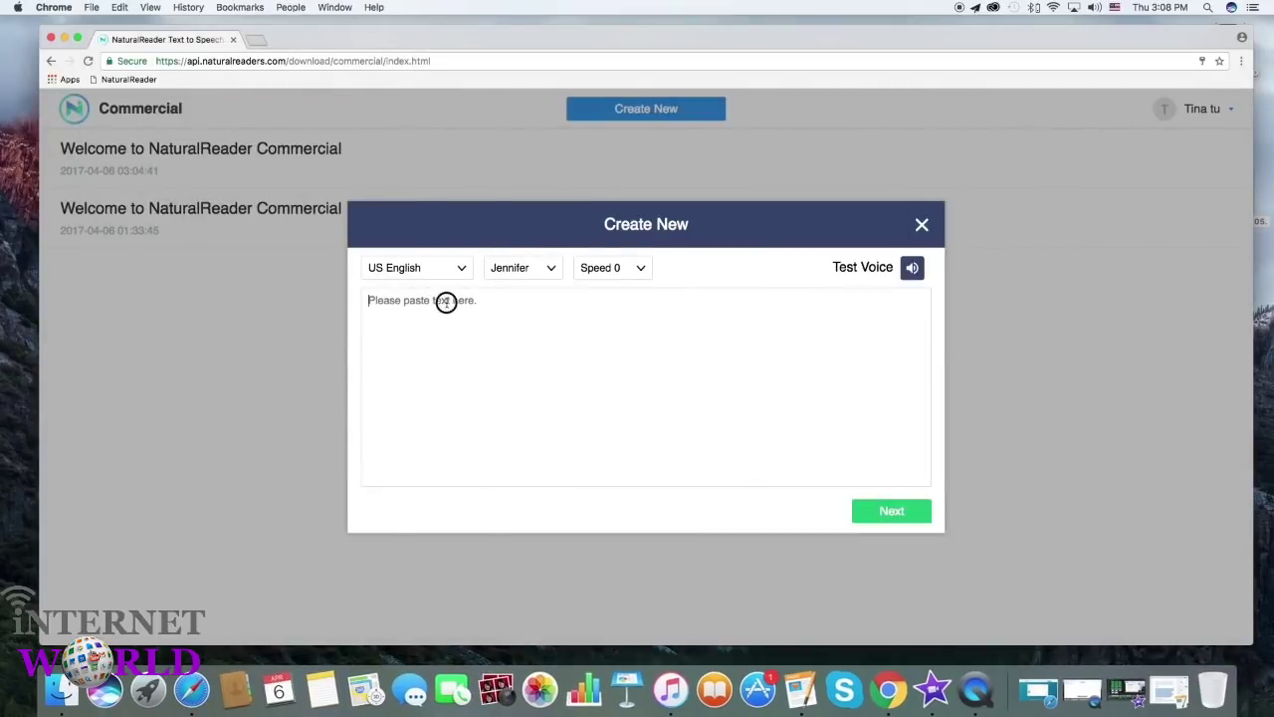
right_click(445, 301)
click(488, 365)
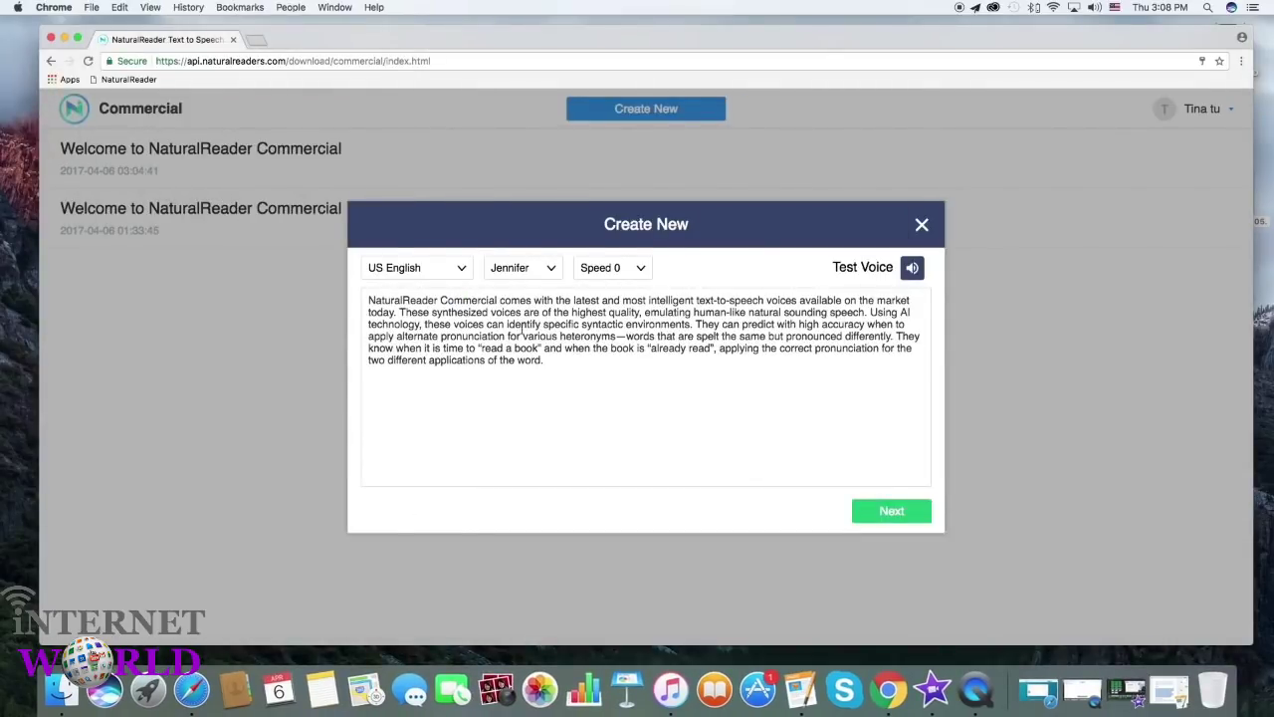
Split the pasted text into separate paragraphs, one sentence each with blank lines between them, and submit it for conversion
click(397, 311)
key(Return)
key(Return)
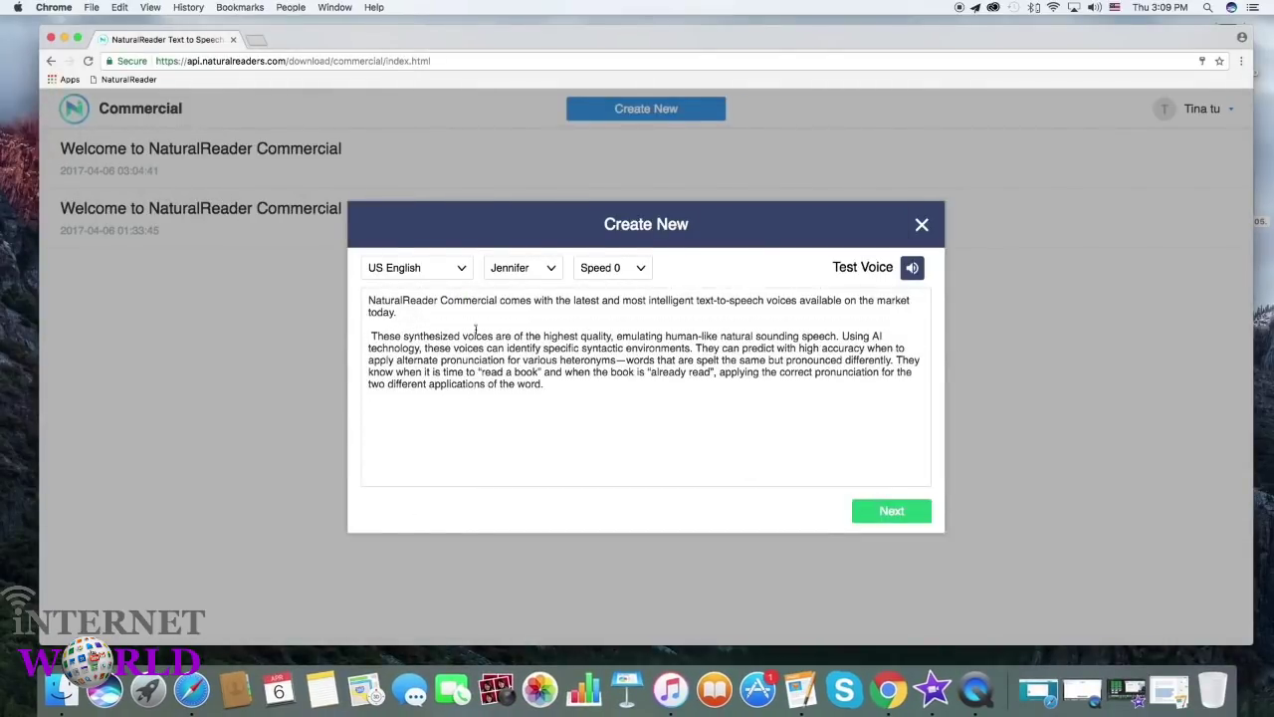
click(839, 336)
key(Return)
key(Return)
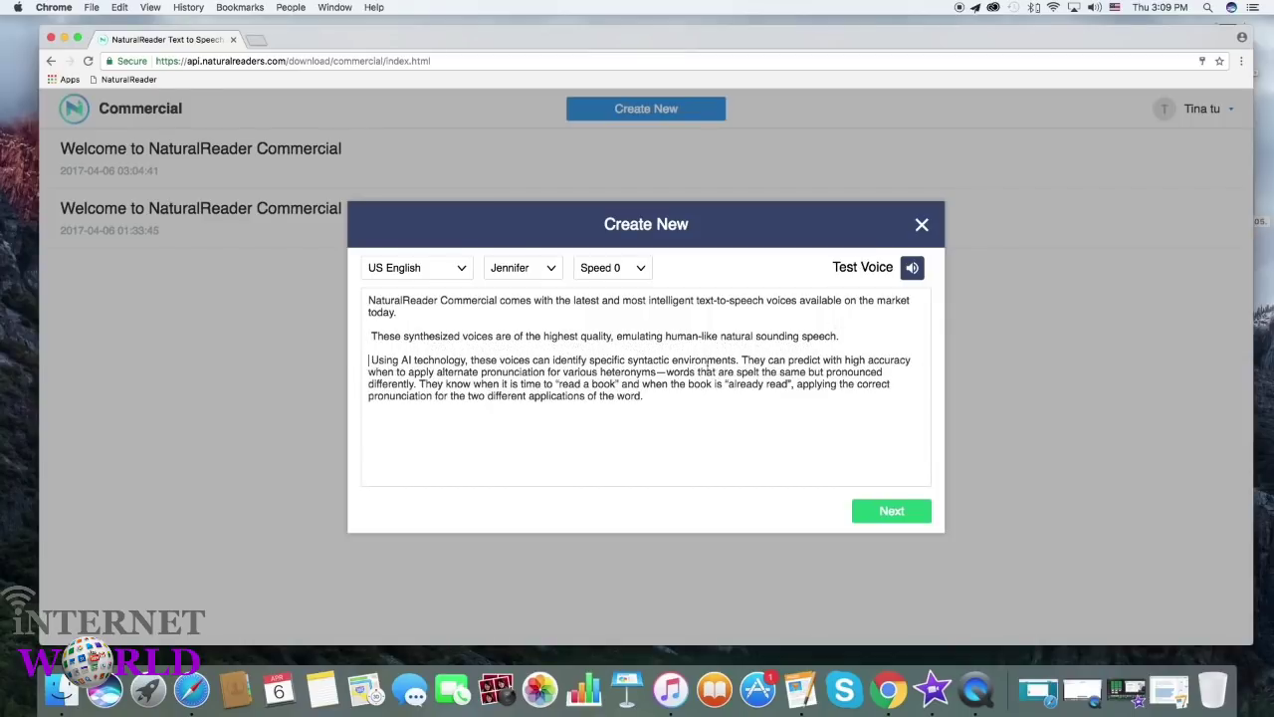
click(739, 360)
key(Return)
key(Return)
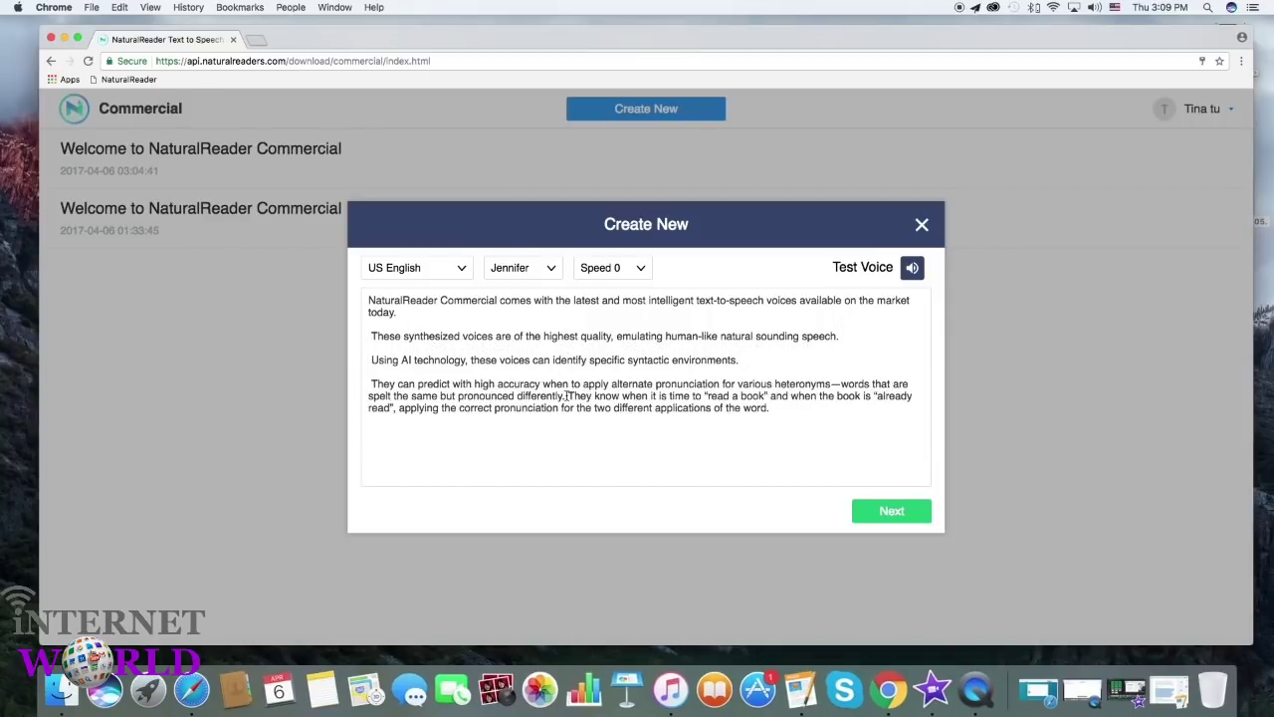
click(566, 395)
key(Return)
key(Return)
click(890, 511)
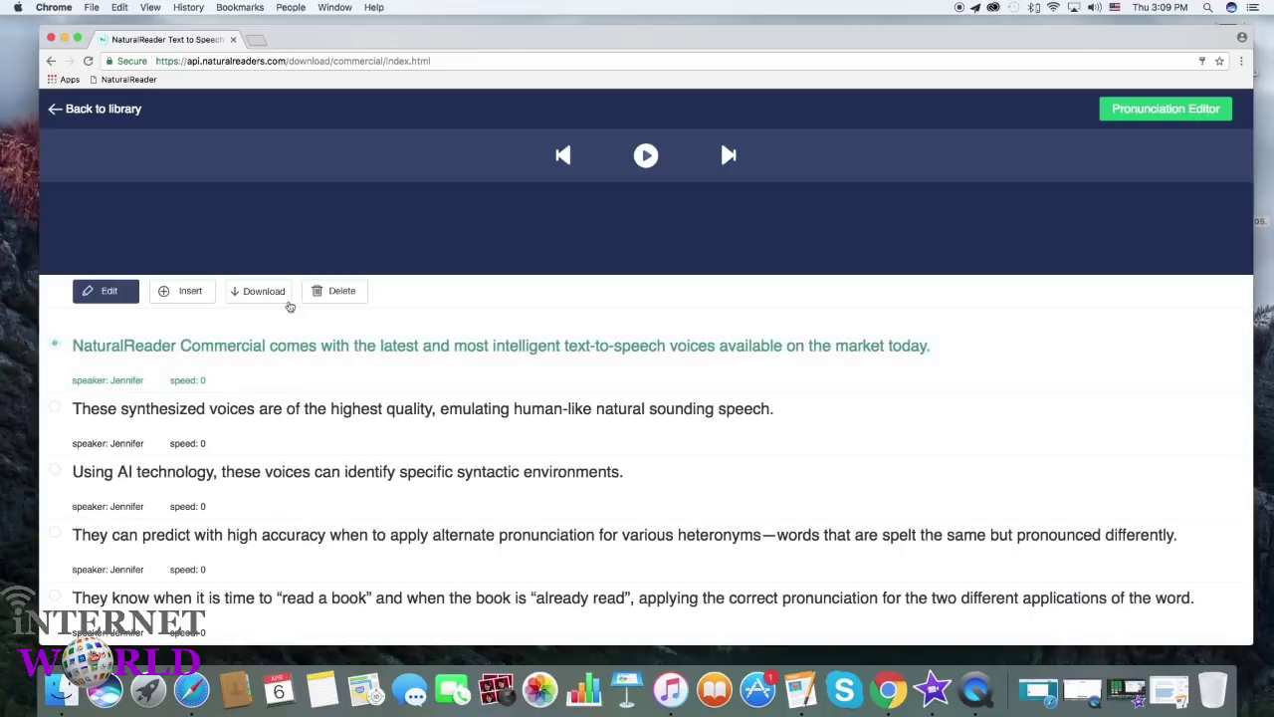
Look at the voice options for the first sentence and close its editor with the Jennifer voice kept
click(108, 295)
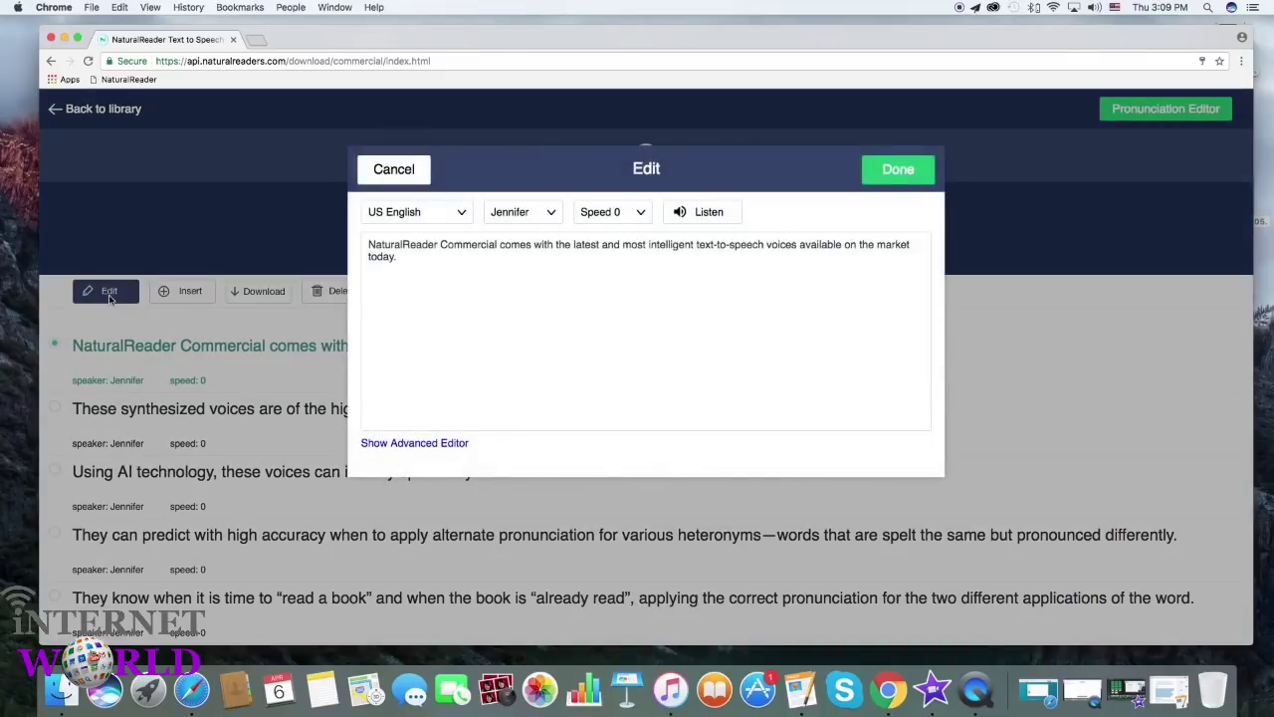
click(514, 226)
click(780, 295)
click(895, 169)
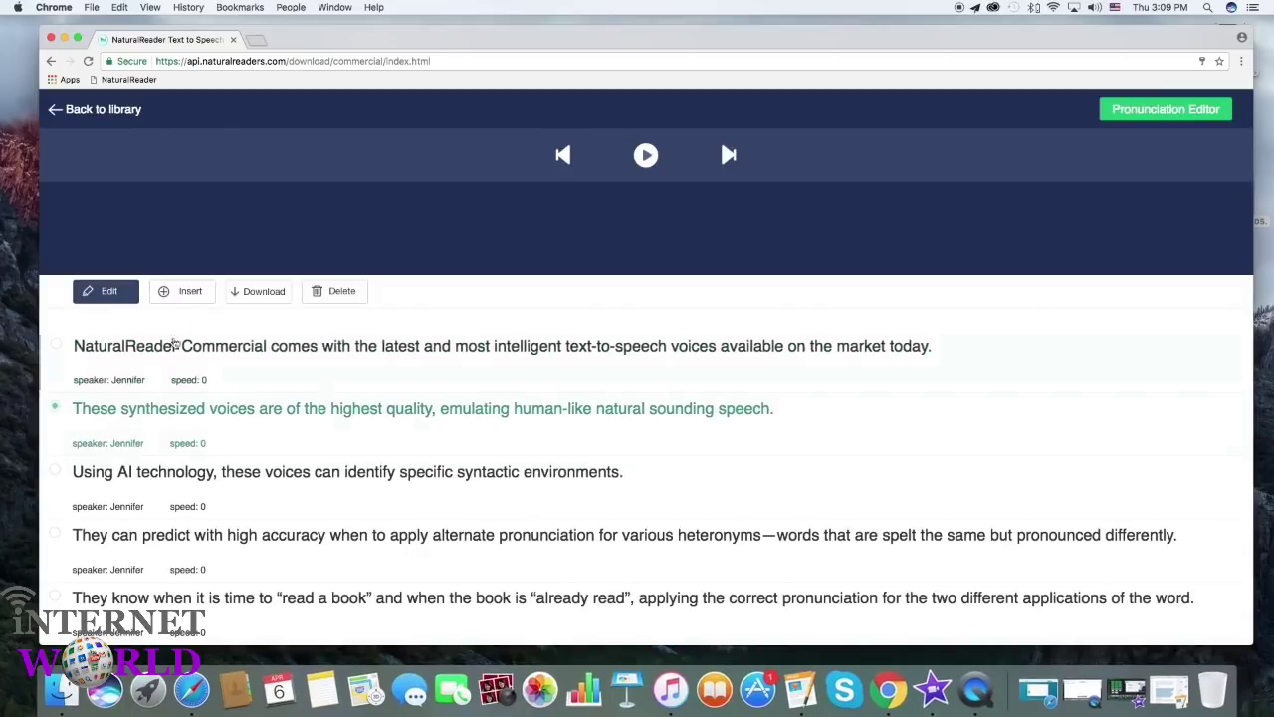
Change the speaker of the second sentence, "These synthesized voices…", to Mary and play the audio
click(105, 291)
click(528, 212)
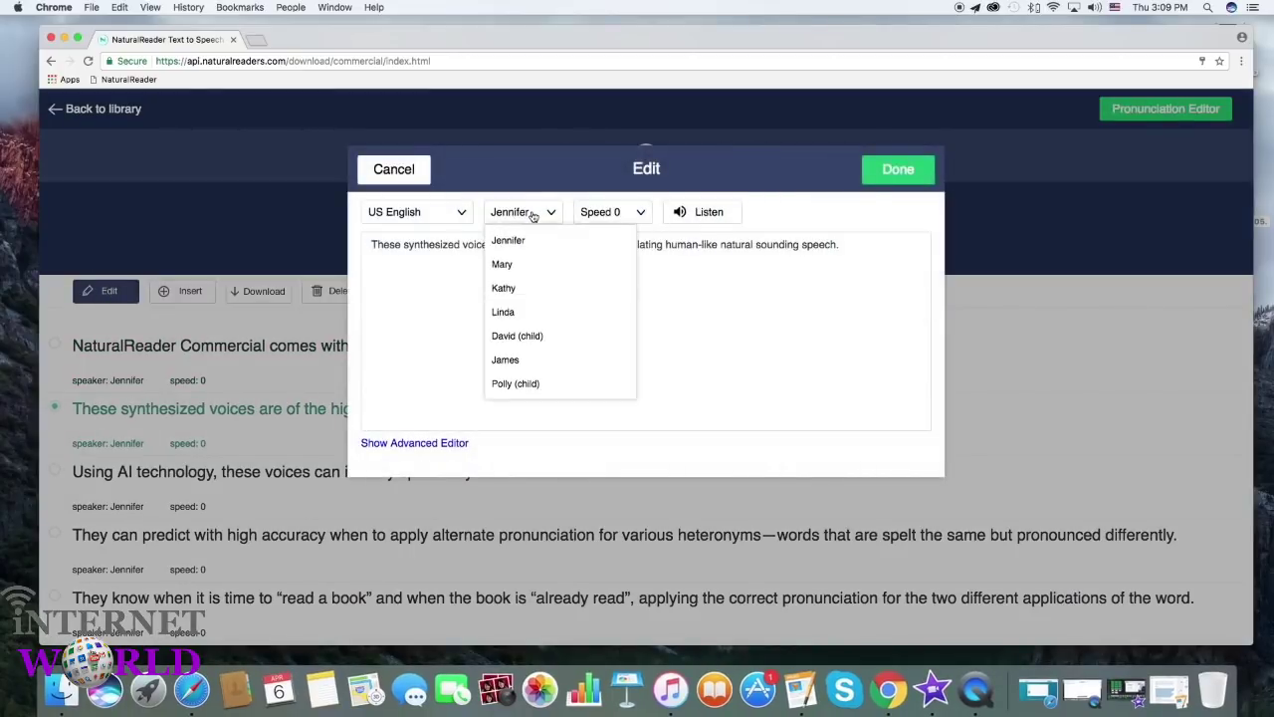
click(515, 265)
click(889, 177)
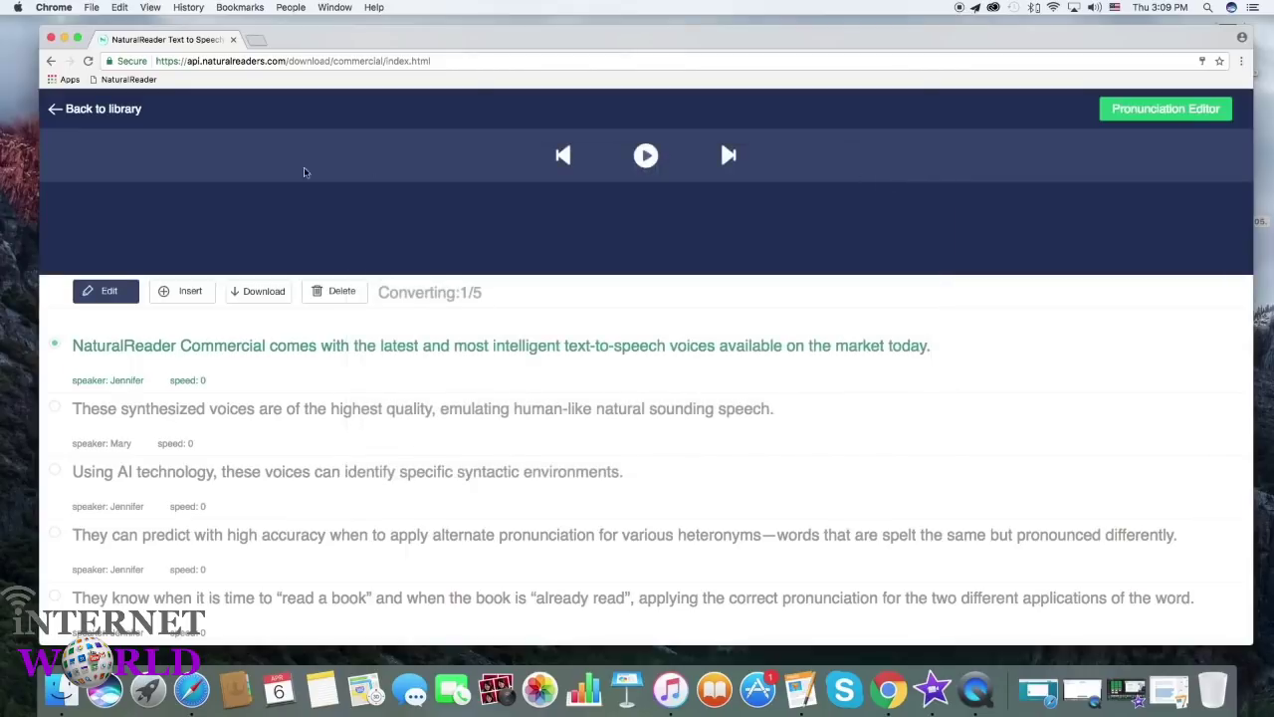
click(649, 156)
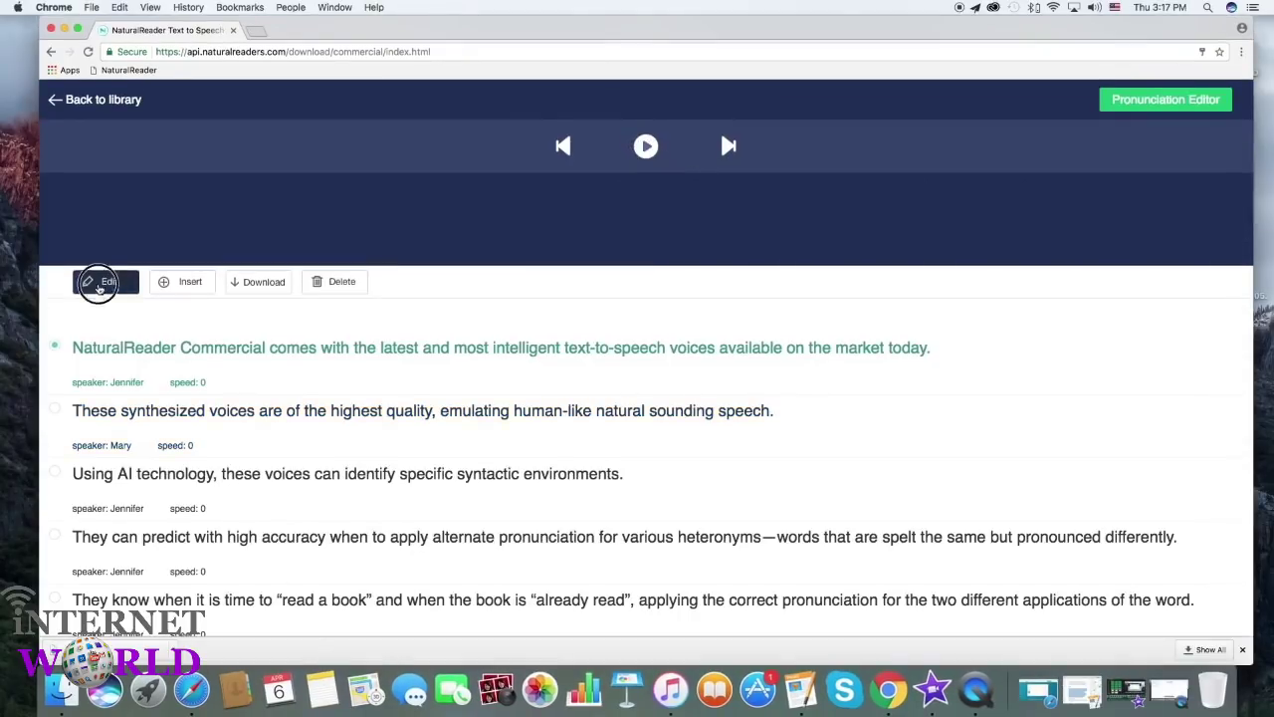
Replace the word "NaturalReader" with "NR" in the first sentence
click(99, 282)
double_click(438, 234)
key(BackSpace)
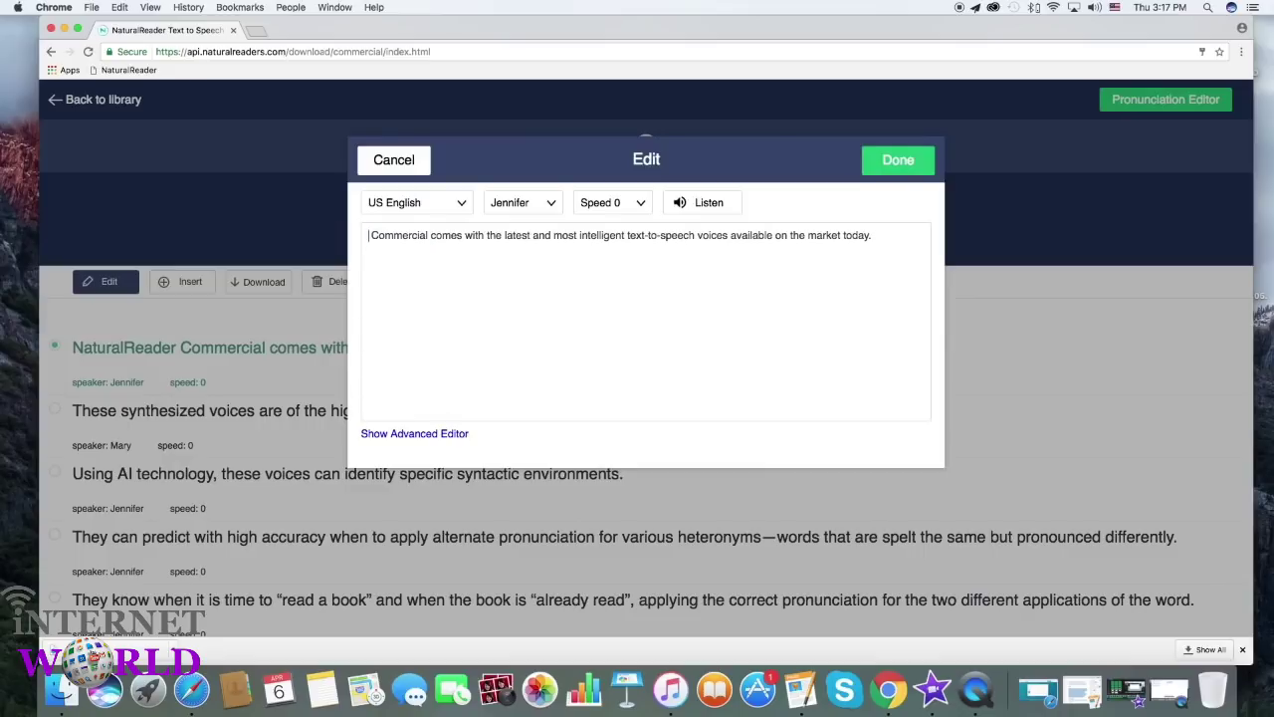
text(NR)
click(868, 167)
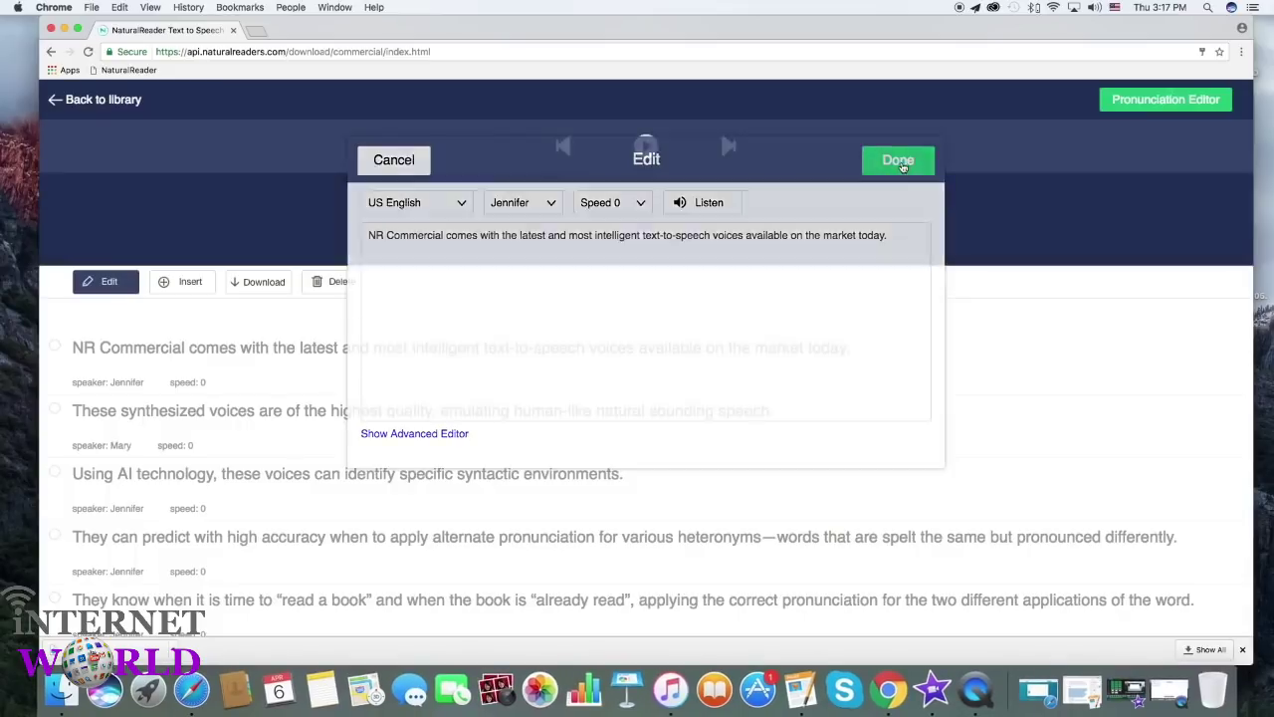
Add a word substitution in the Pronunciation Editor that replaces NR with "Natural Reader", and play the project audio
click(1137, 100)
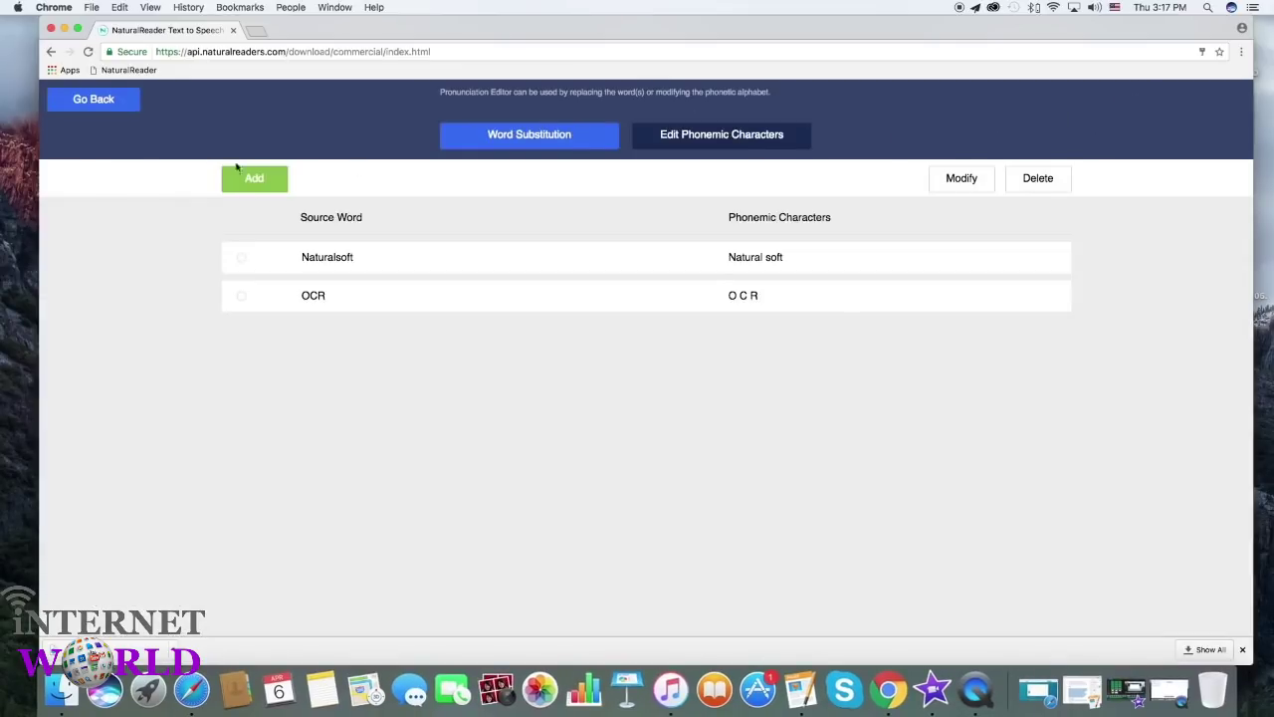
click(253, 179)
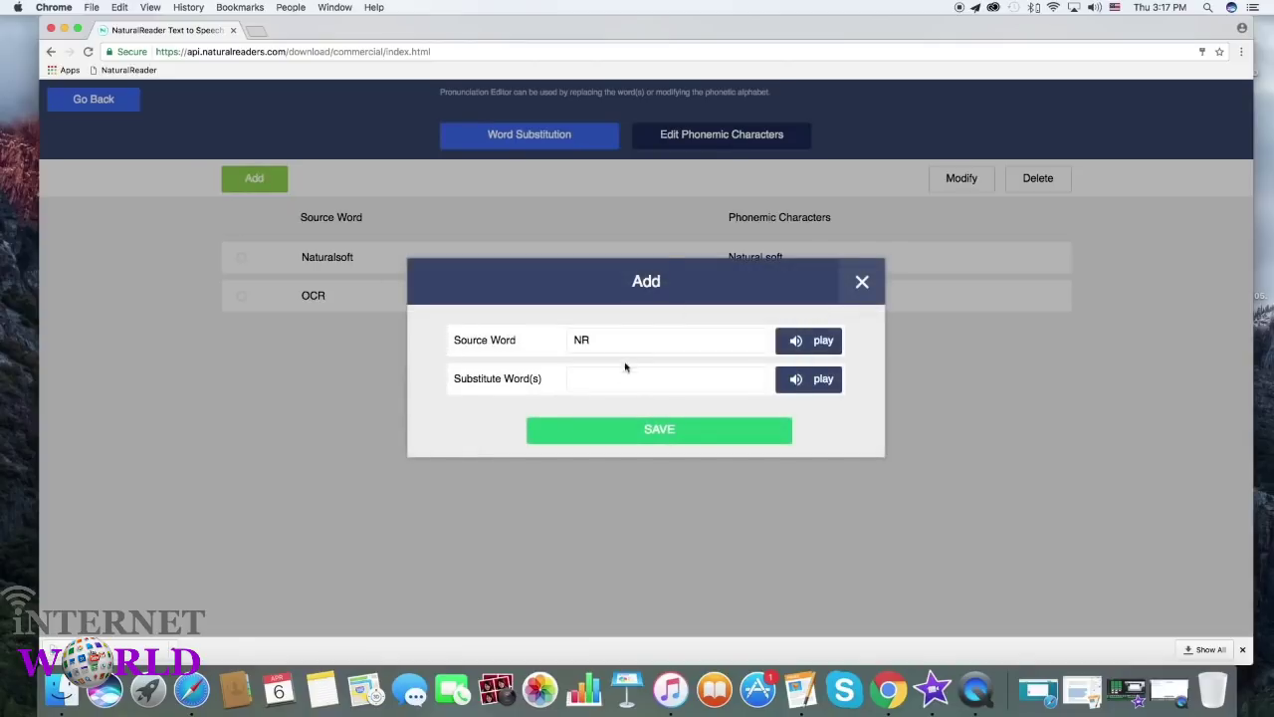
click(612, 382)
text(Natural Reader)
click(648, 430)
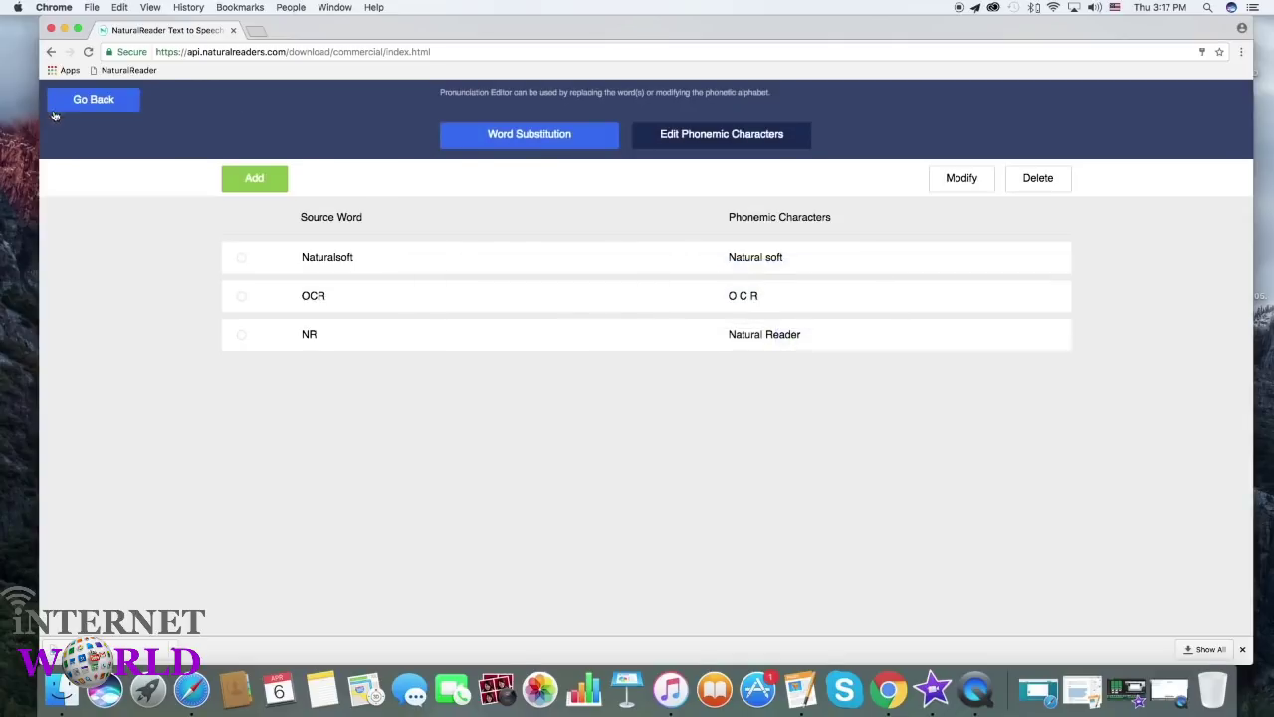
click(93, 100)
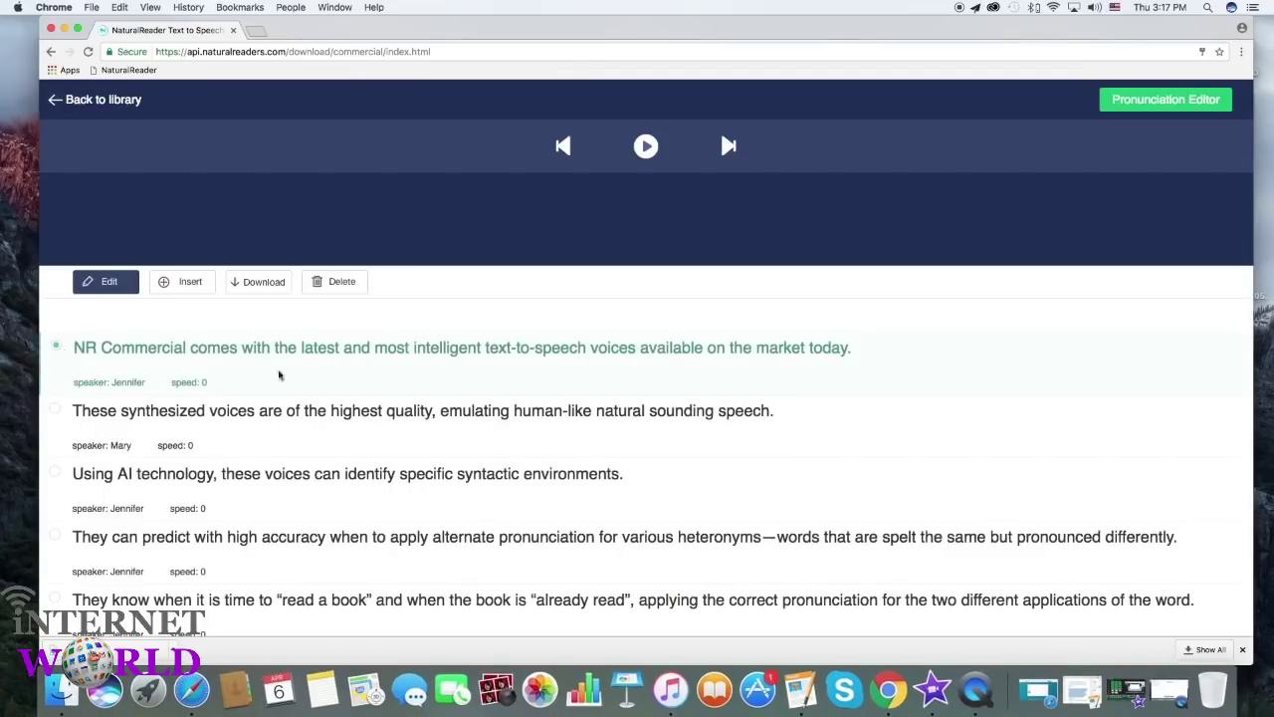
click(647, 146)
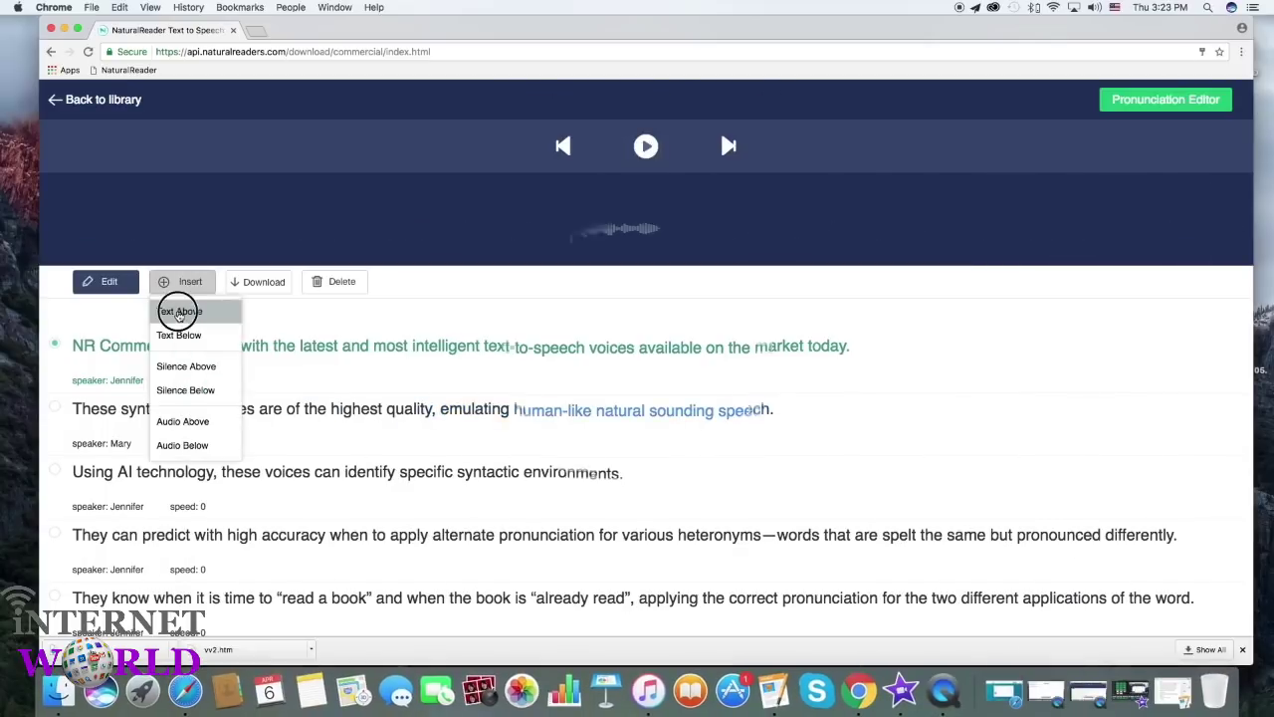
Insert the text "Xi Jing Ping is the current president of China." above the first sentence and preview how it sounds
click(179, 312)
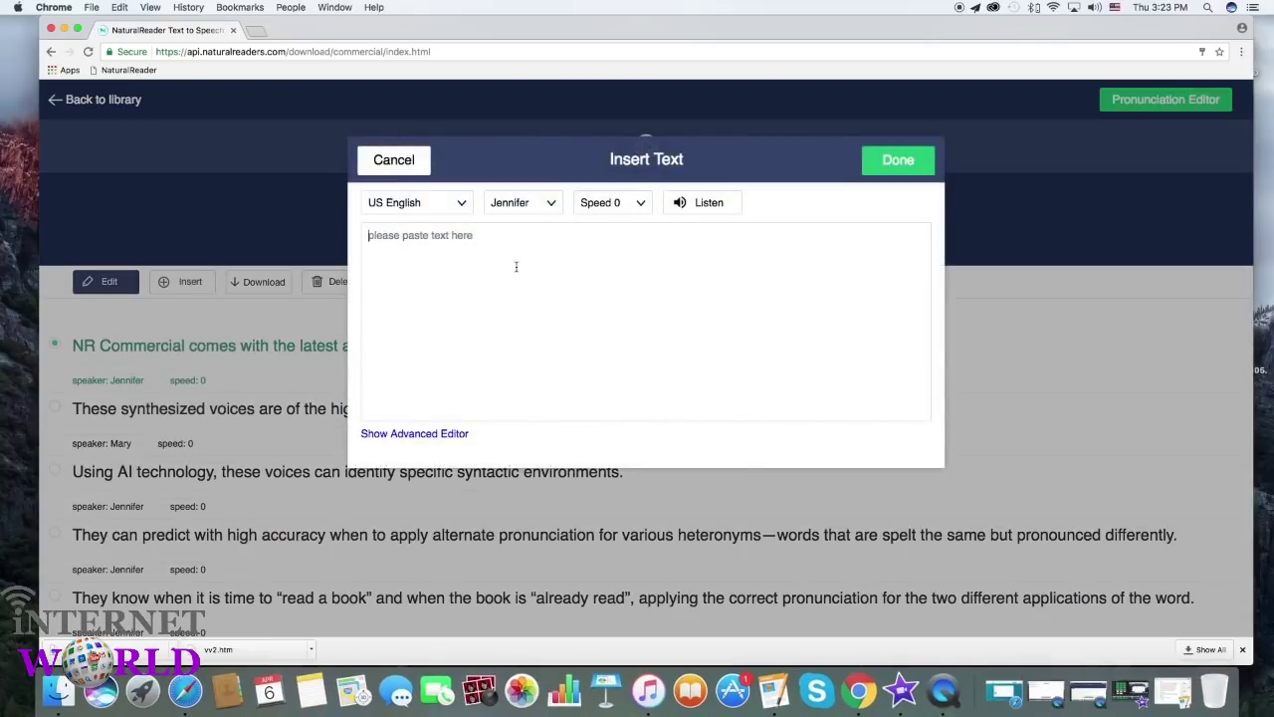
text(Xi Jing Ping is the current president of China.)
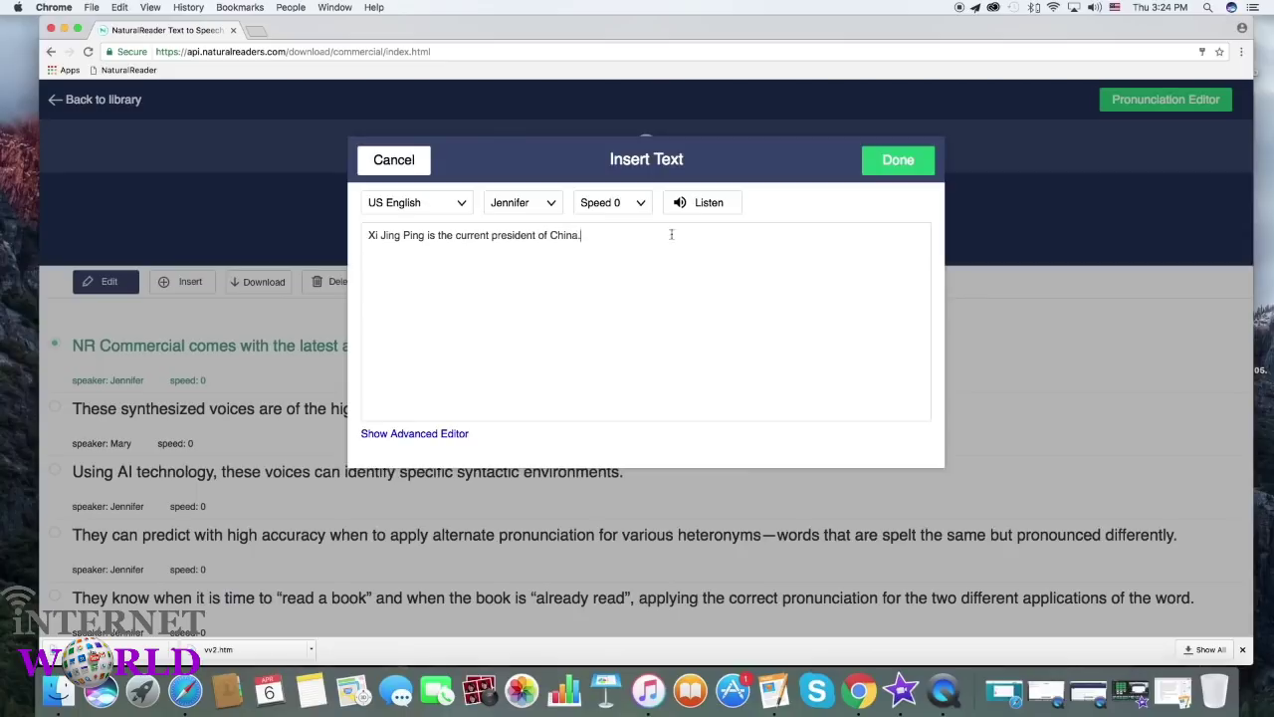
click(706, 204)
click(896, 160)
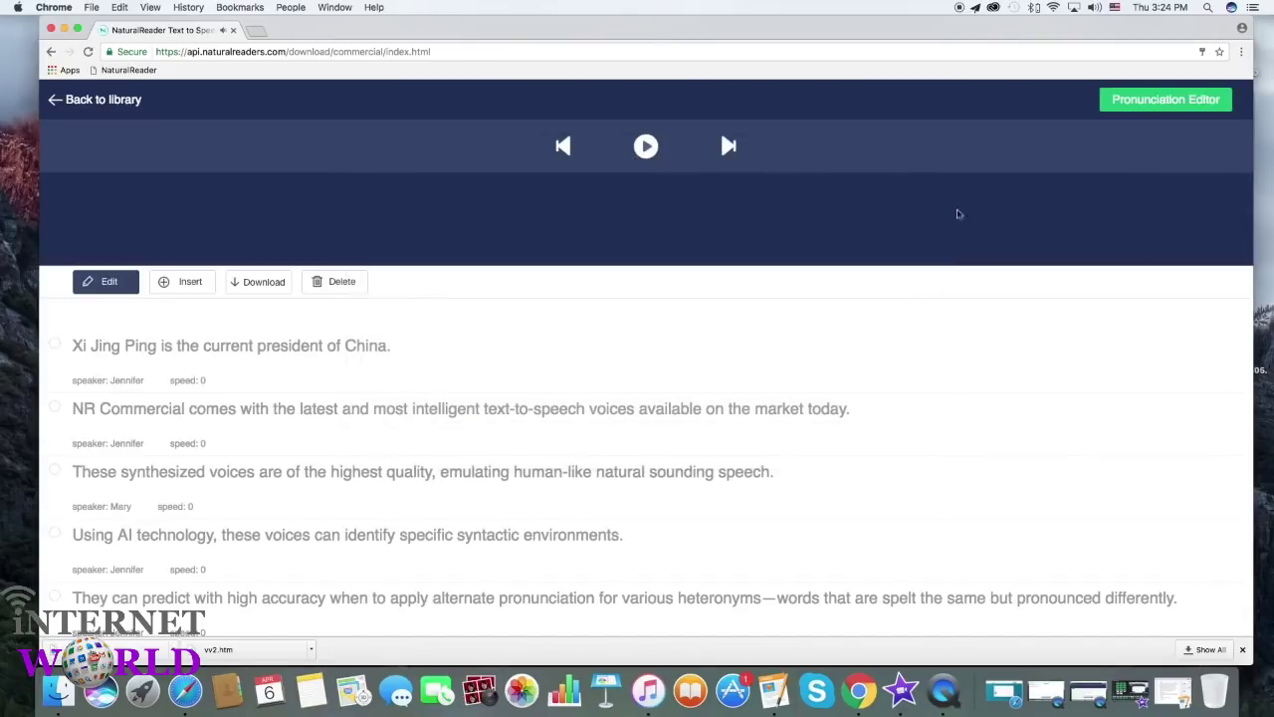
Start a phonemic character entry for the source word "Xi" in the Pronunciation Editor and copy ʃi: from the phonemic chart
click(1150, 103)
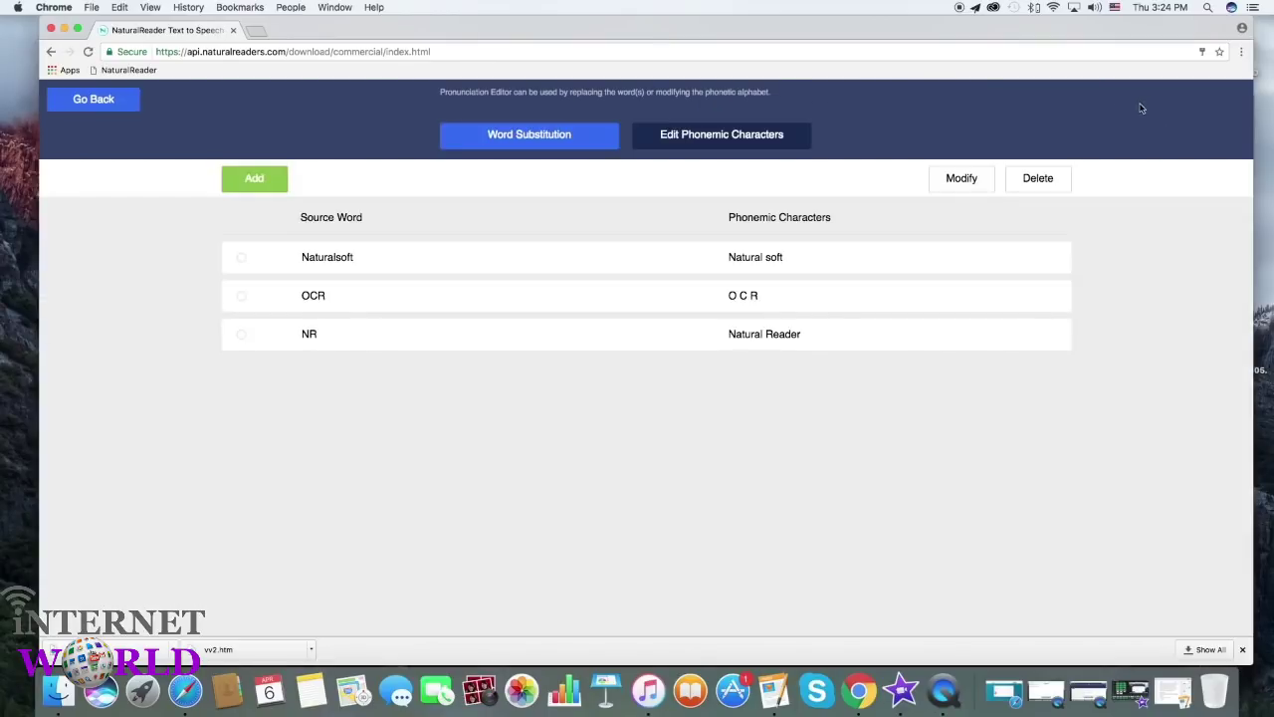
click(769, 134)
click(265, 185)
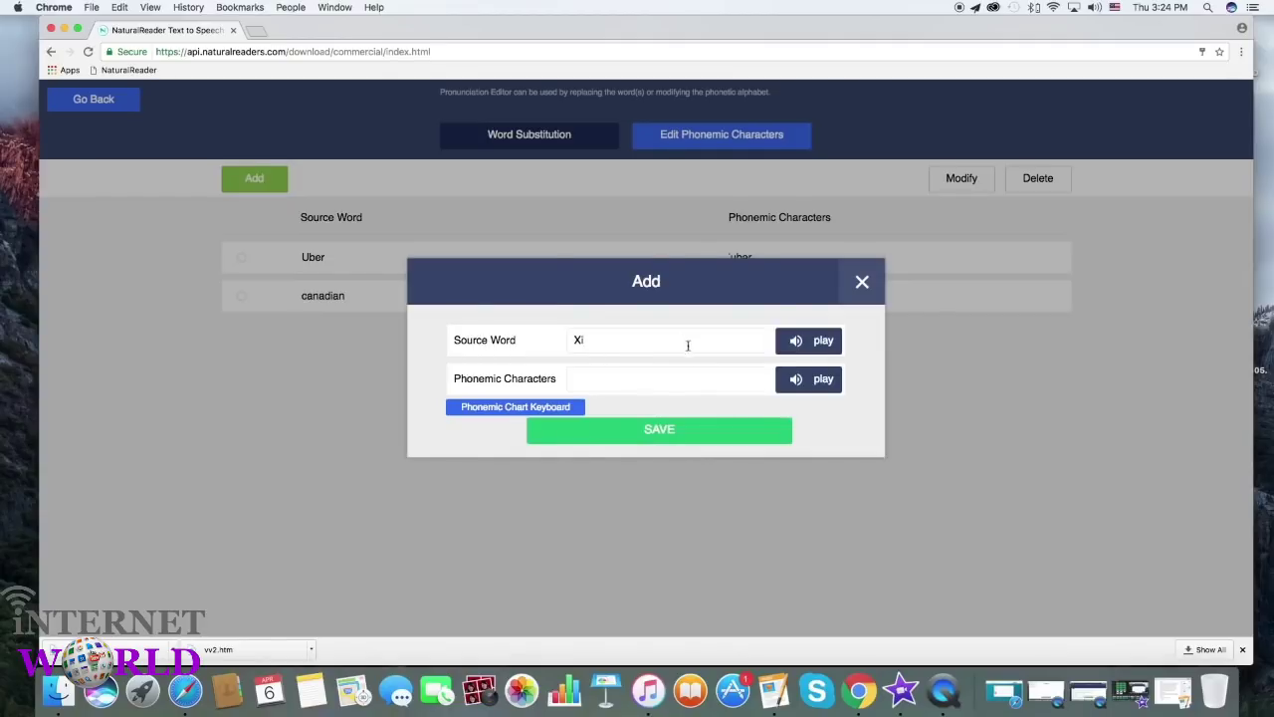
click(506, 410)
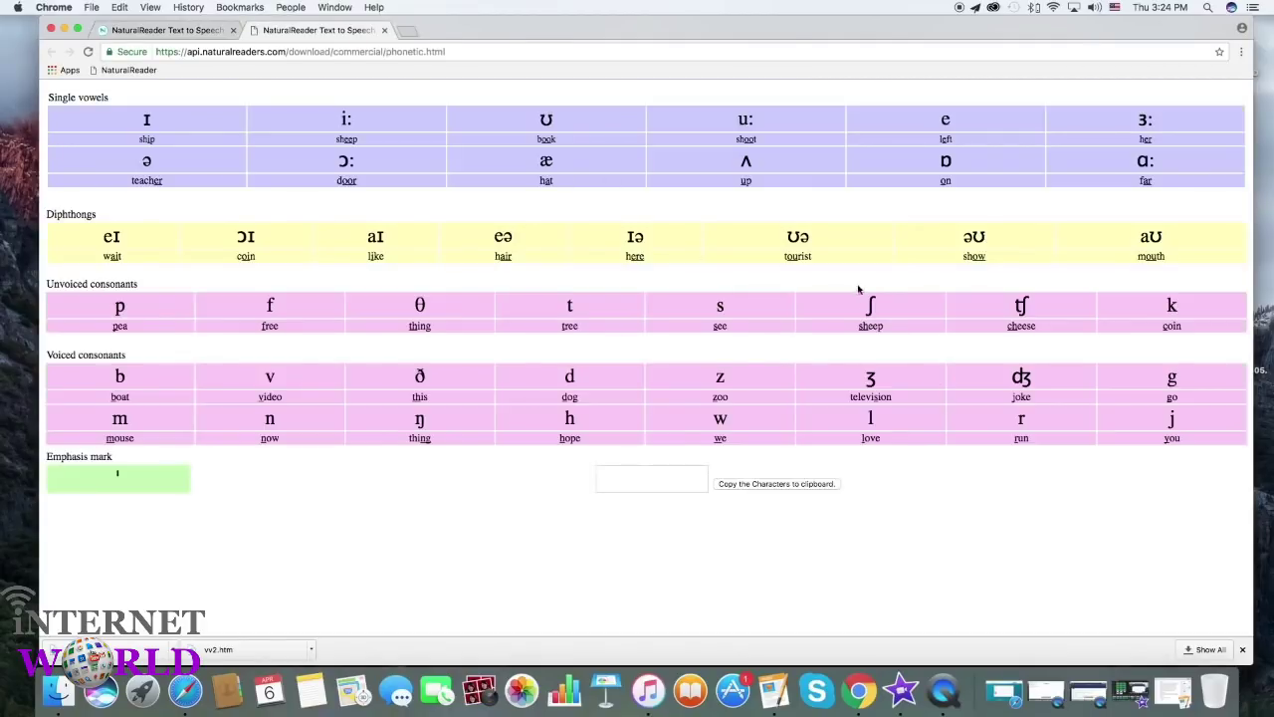
click(336, 119)
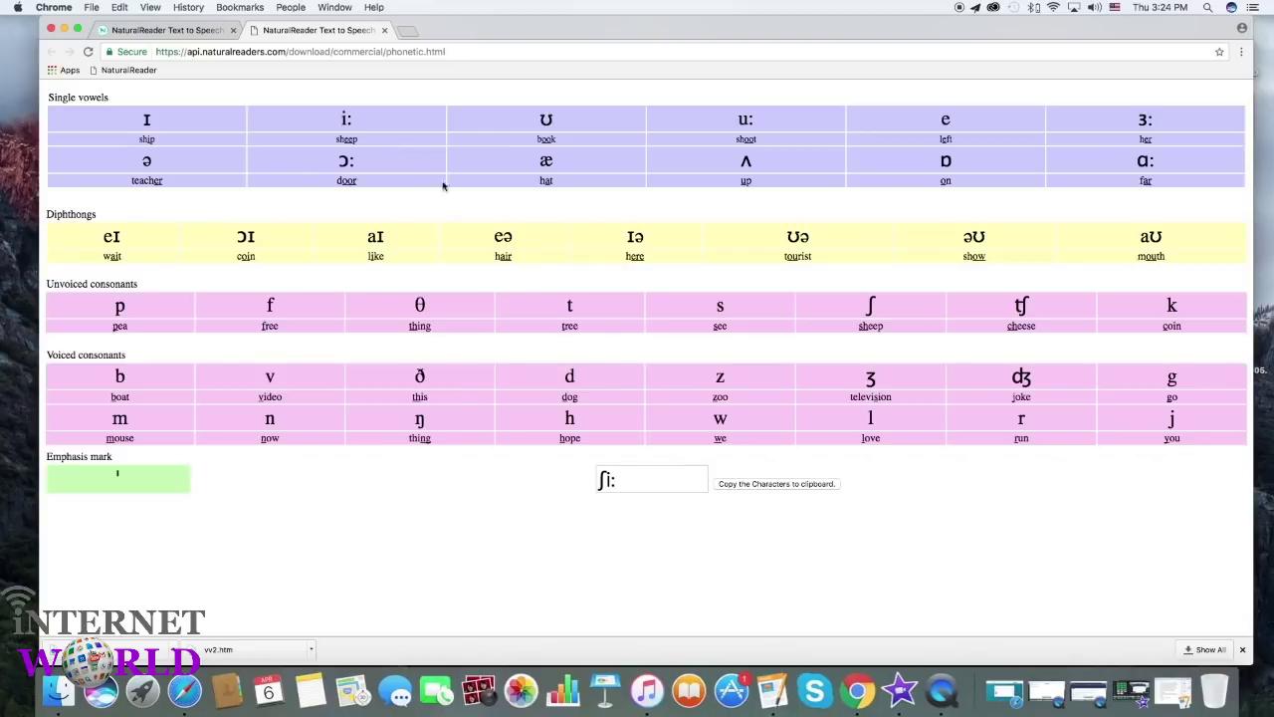
click(751, 483)
Save the copied ʃi: as the phonemic characters for Xi and play the project audio
click(169, 31)
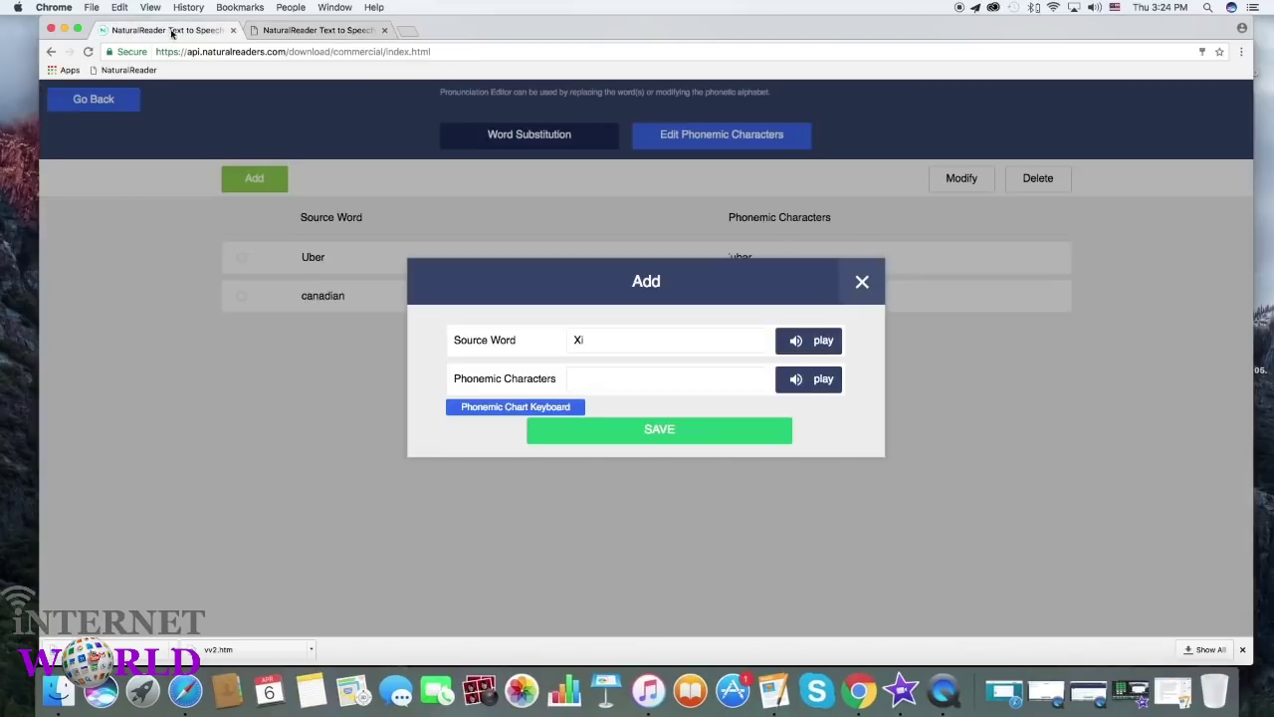
right_click(582, 373)
click(621, 433)
click(658, 431)
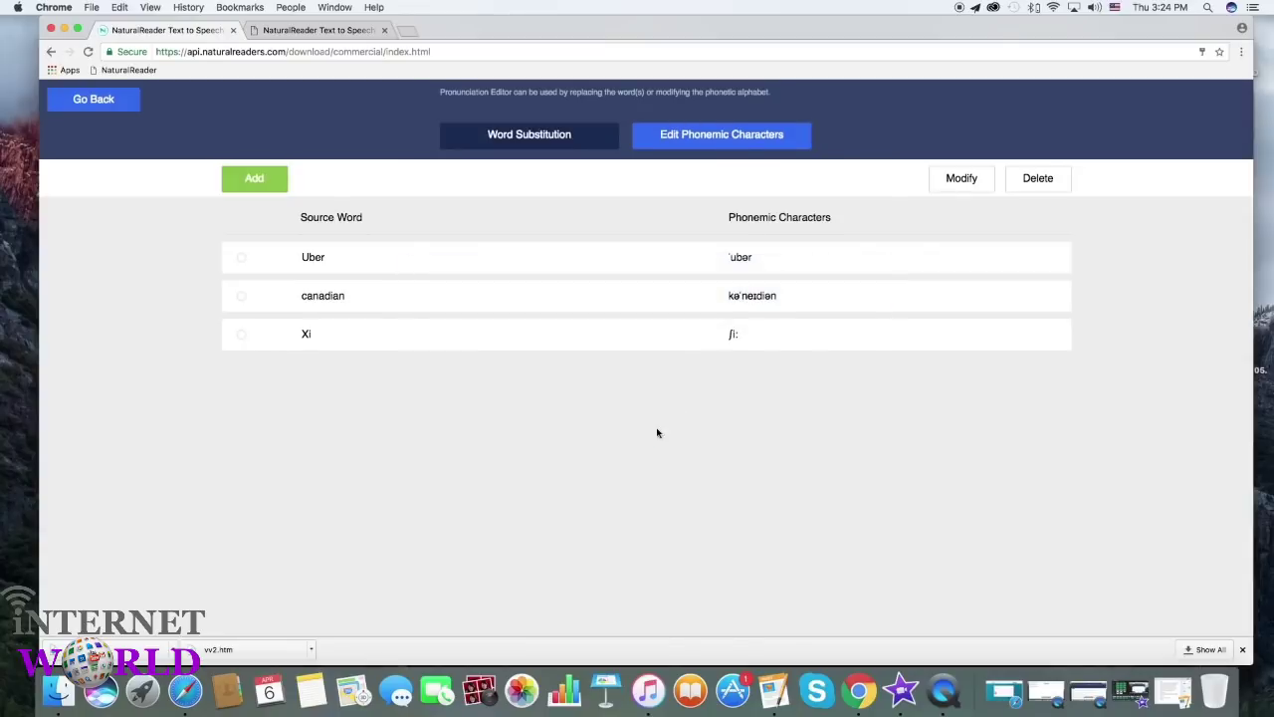
click(84, 100)
click(645, 147)
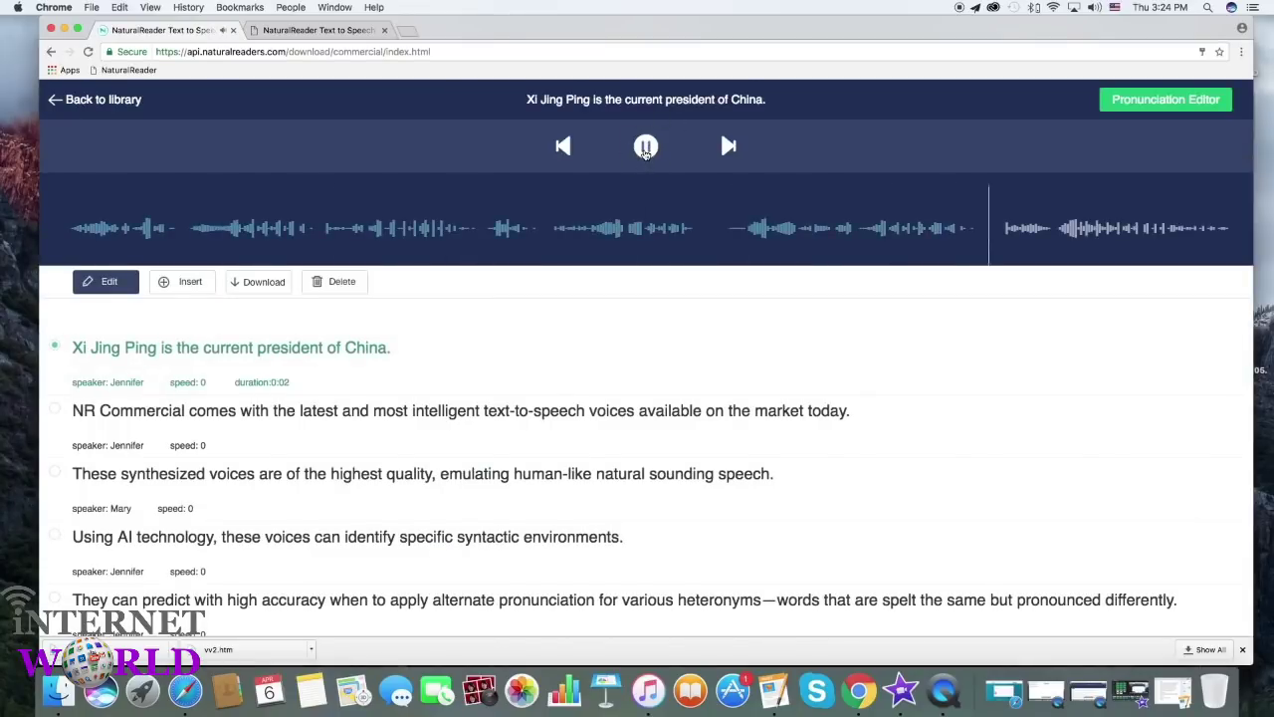
Paste the sentence "They can predict with high accuracy…" as new text above the "Xi Jing Ping" sentence
click(182, 282)
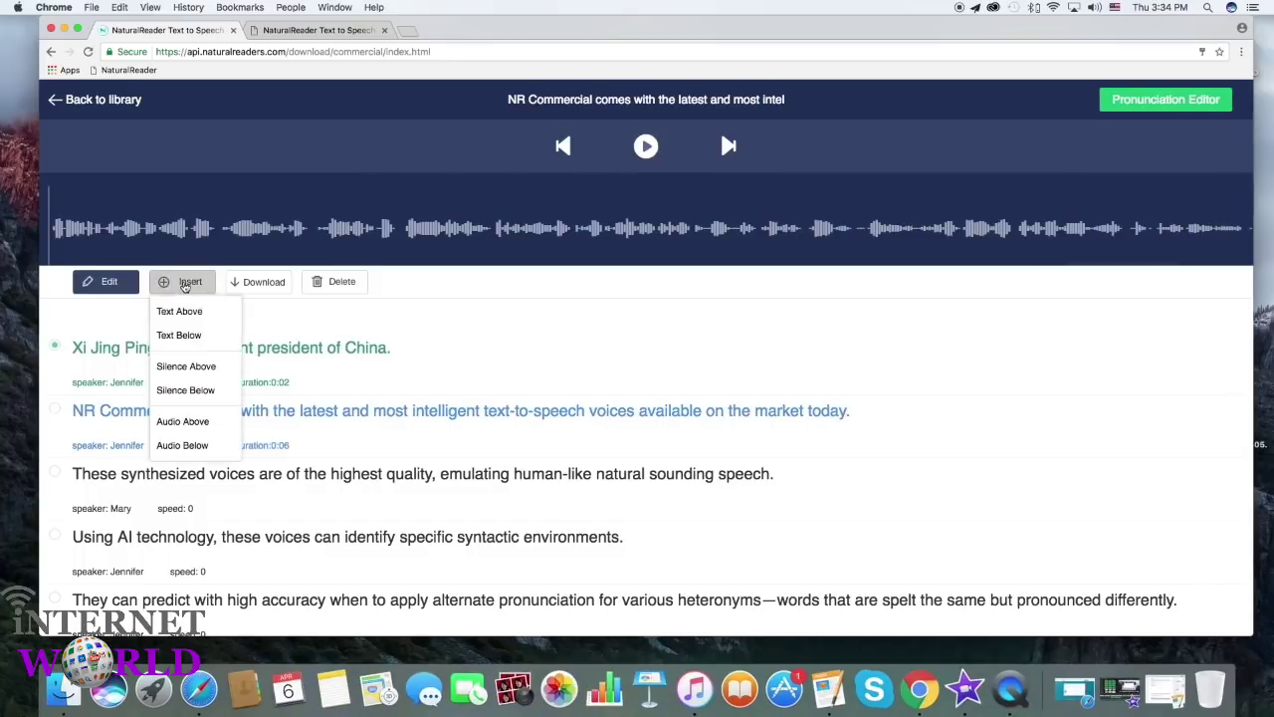
click(191, 312)
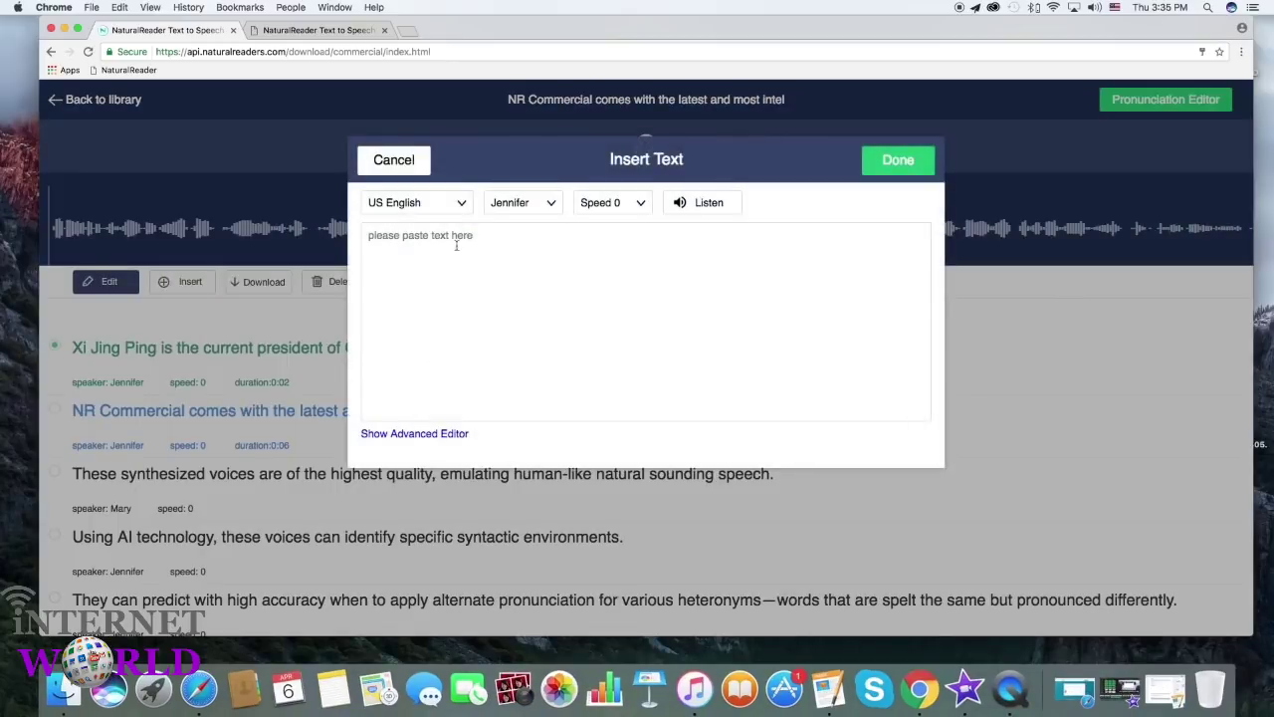
right_click(456, 244)
click(498, 305)
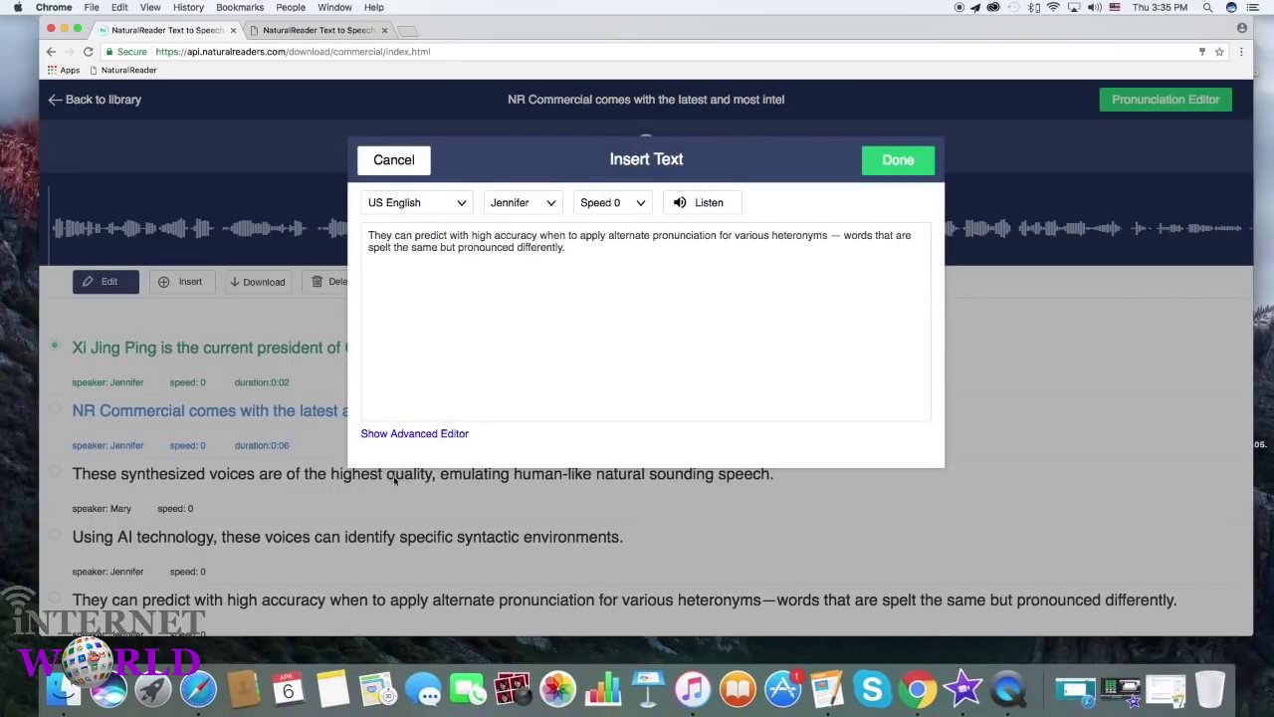
Replace the dash after "heteronyms" with a 0.5s break using the Advanced Editor
click(403, 435)
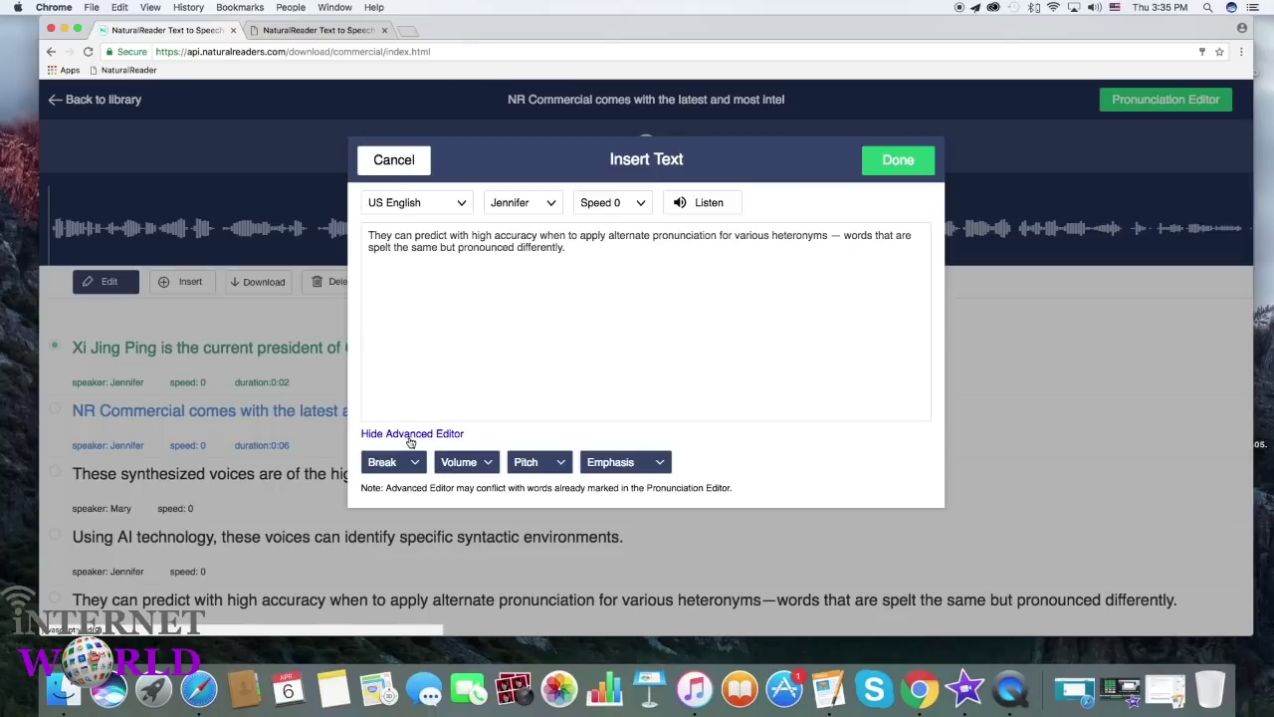
click(842, 235)
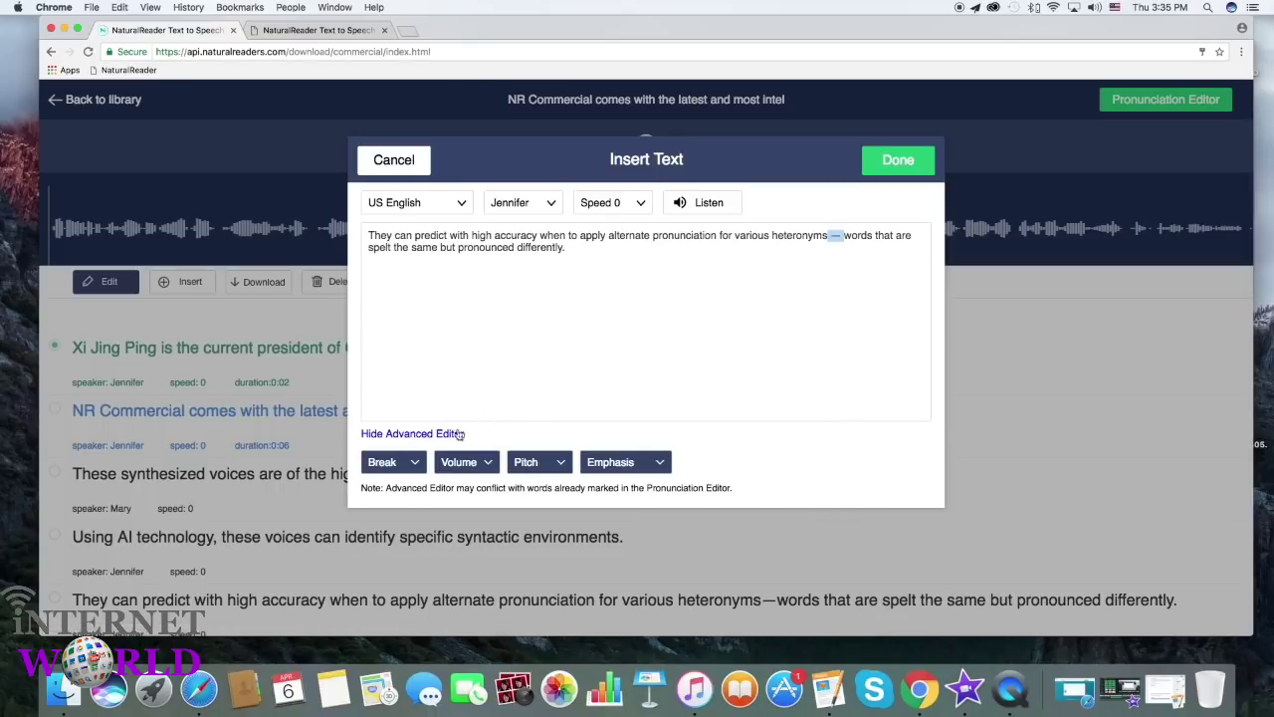
click(388, 462)
click(399, 267)
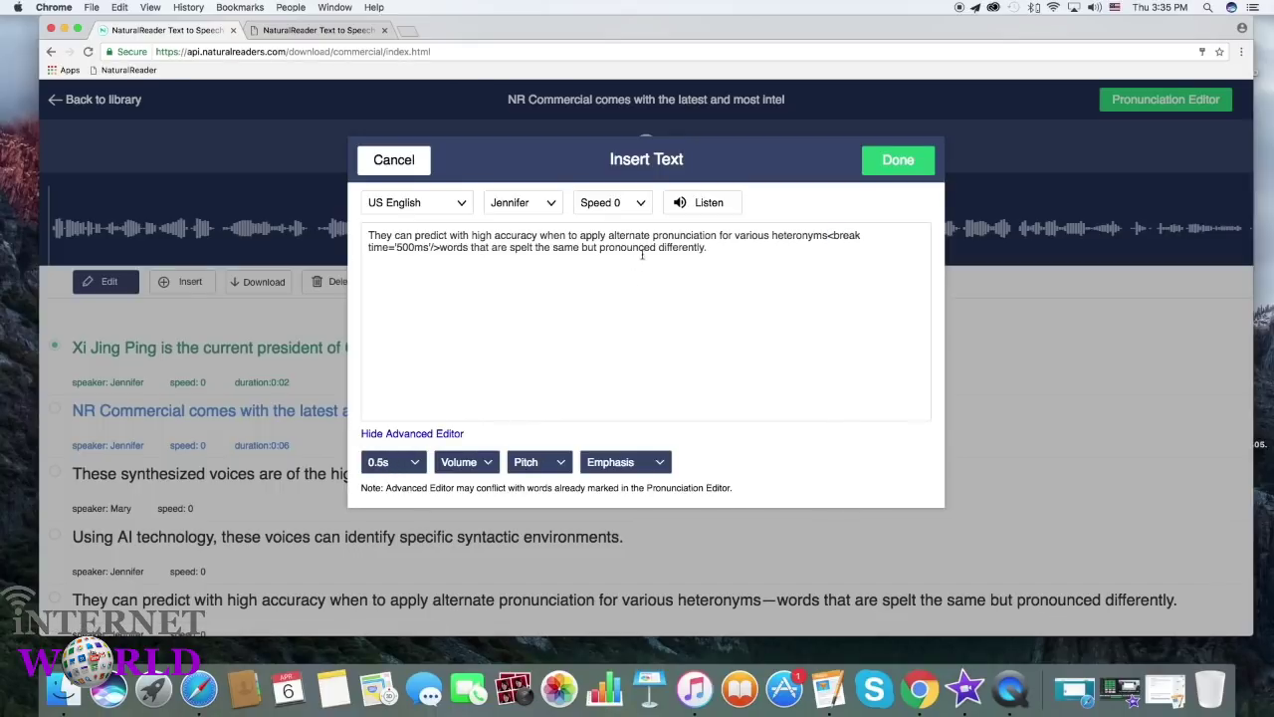
Apply strong emphasis to the word "pronounced" and finish inserting the text
drag(598, 247, 654, 247)
click(631, 464)
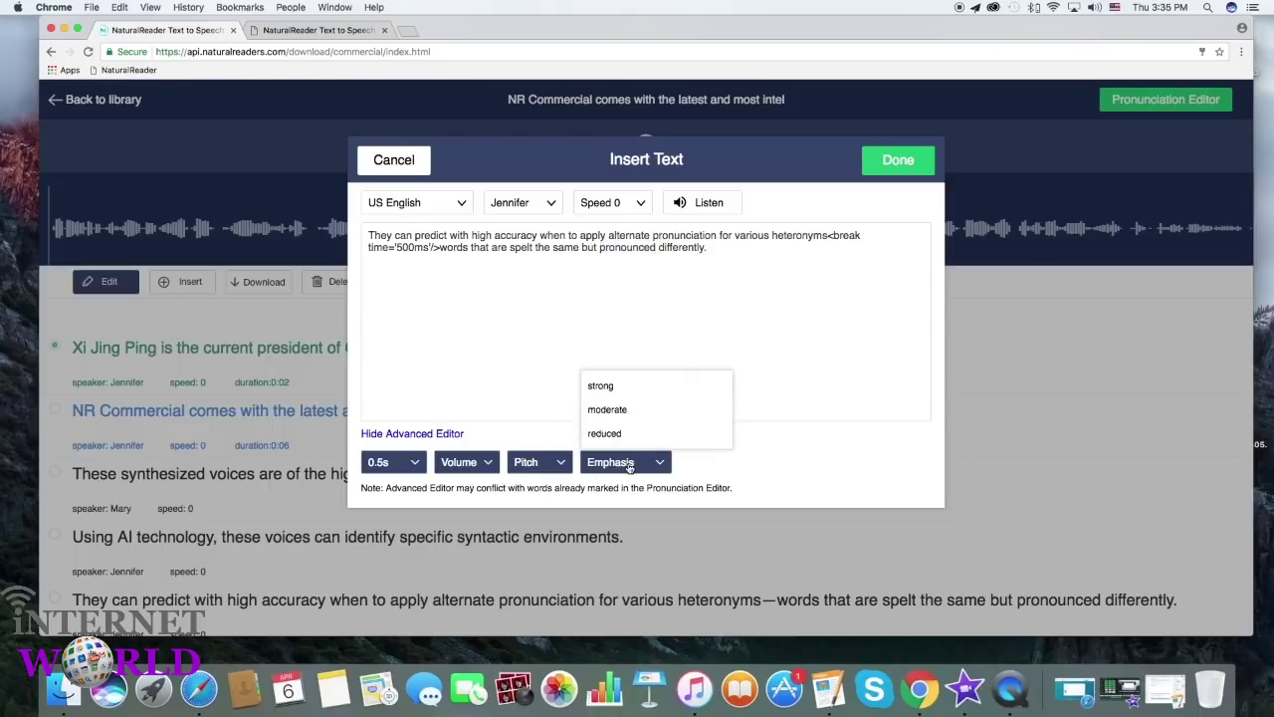
click(628, 388)
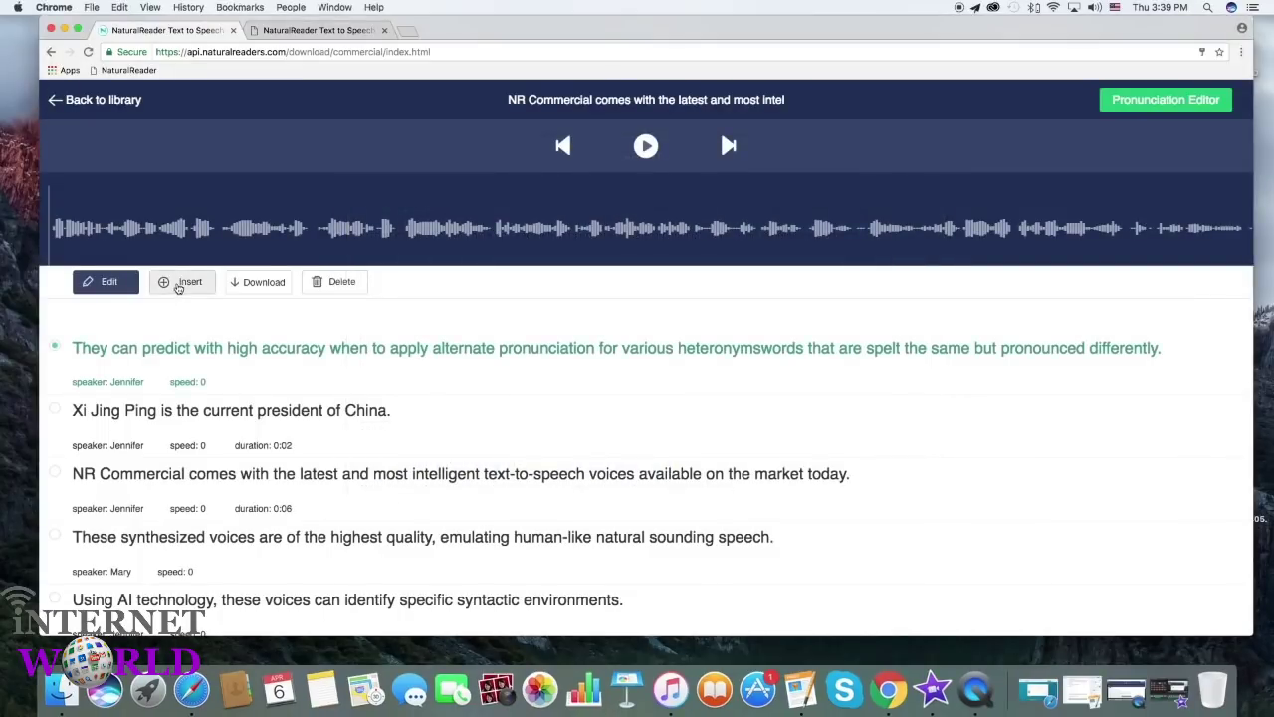
Insert 2 seconds of silence audio above the "They can predict…" sentence
click(180, 283)
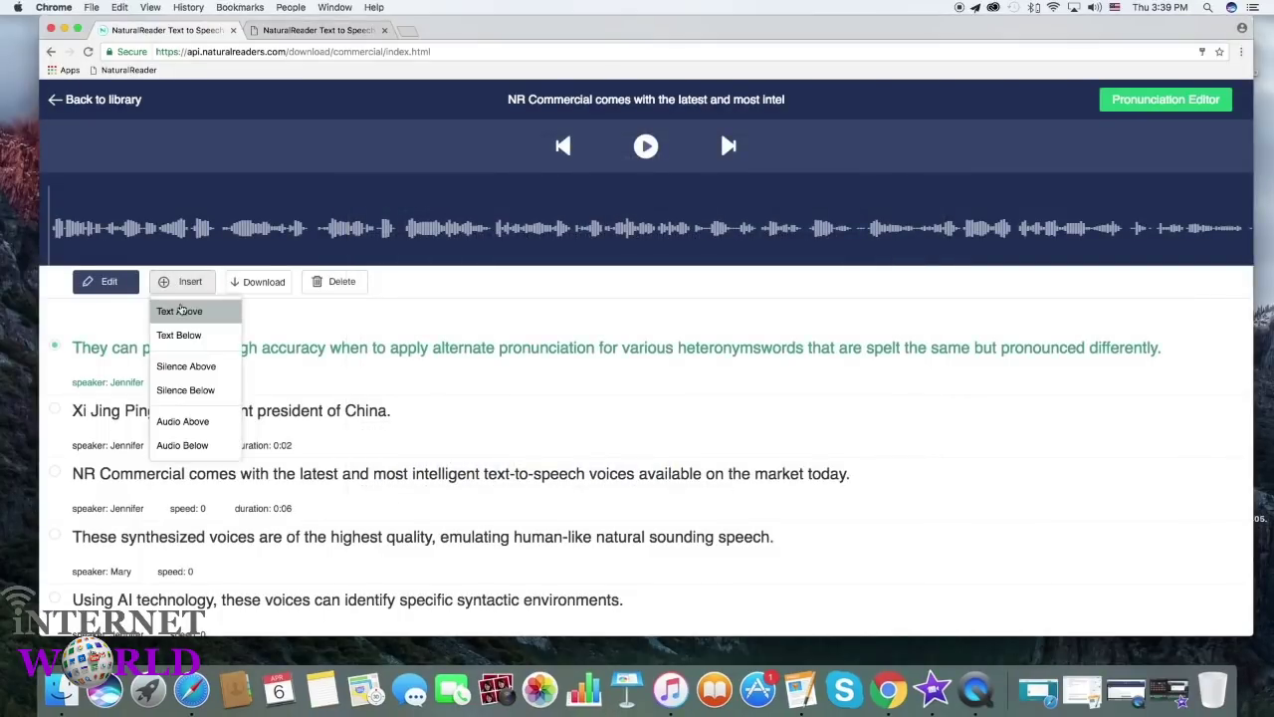
click(185, 389)
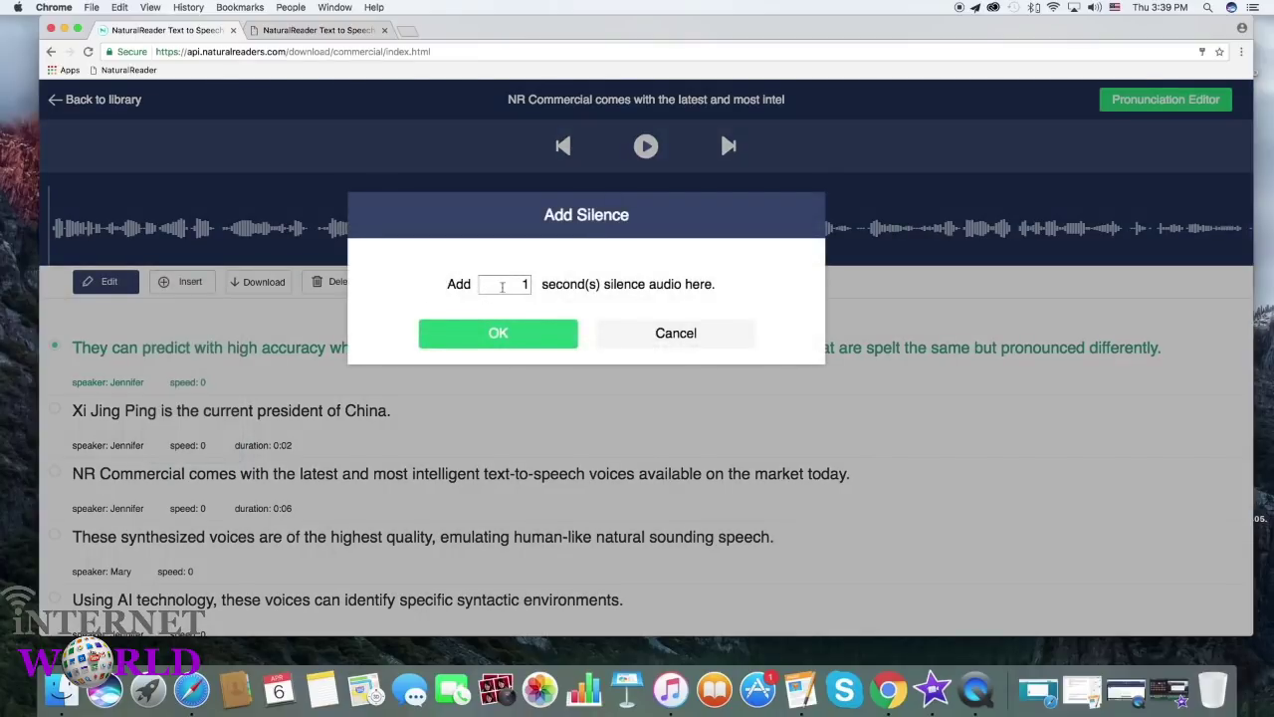
click(518, 329)
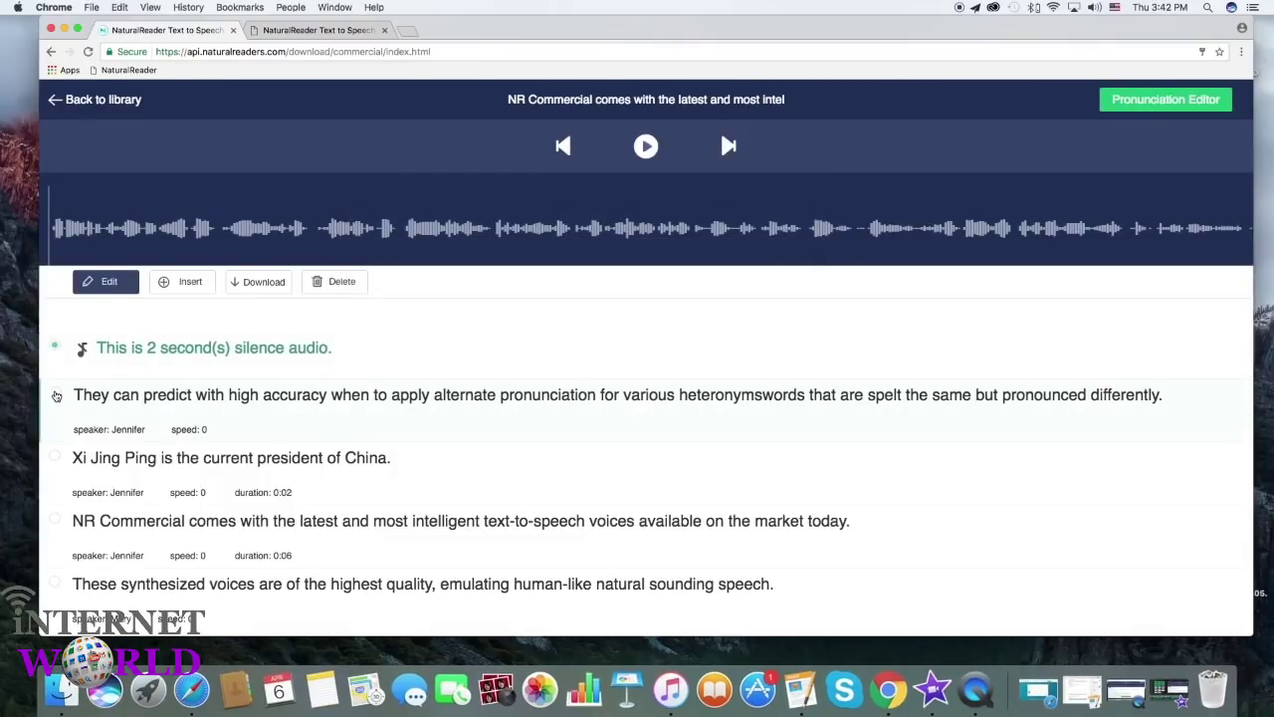
Select the "They can predict…" sentence and open the MP3 download options
click(56, 397)
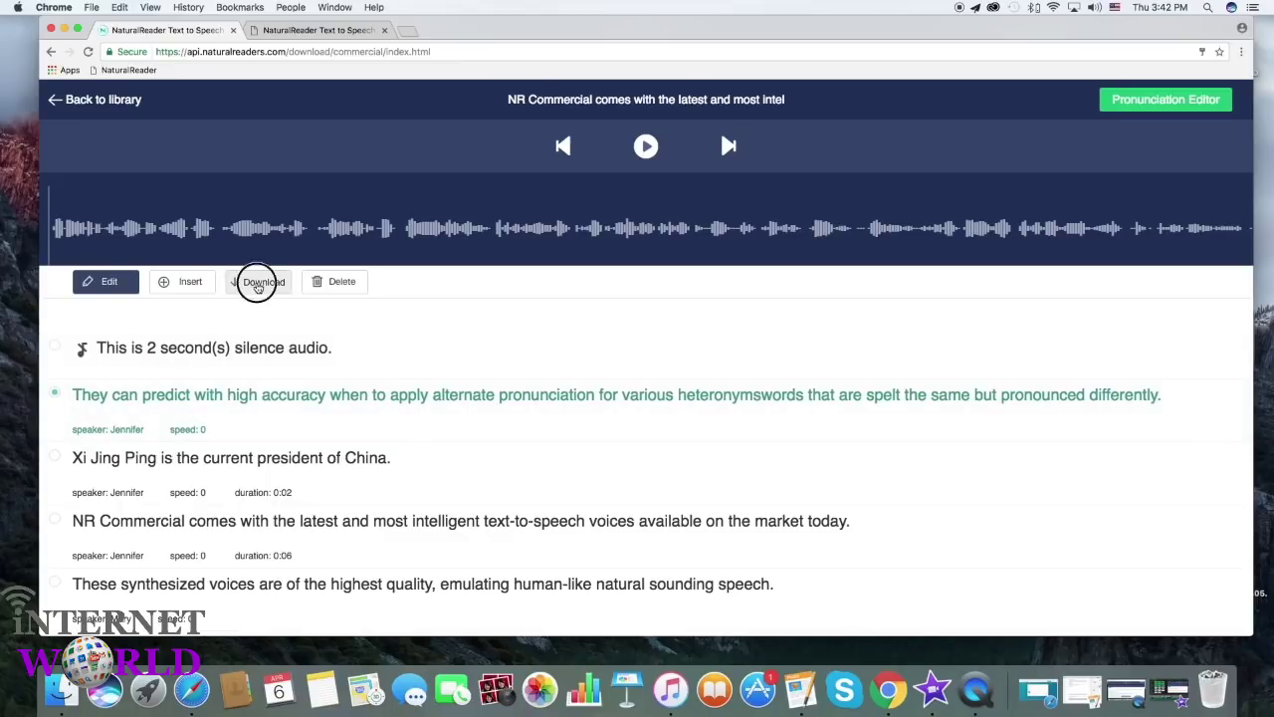
click(257, 282)
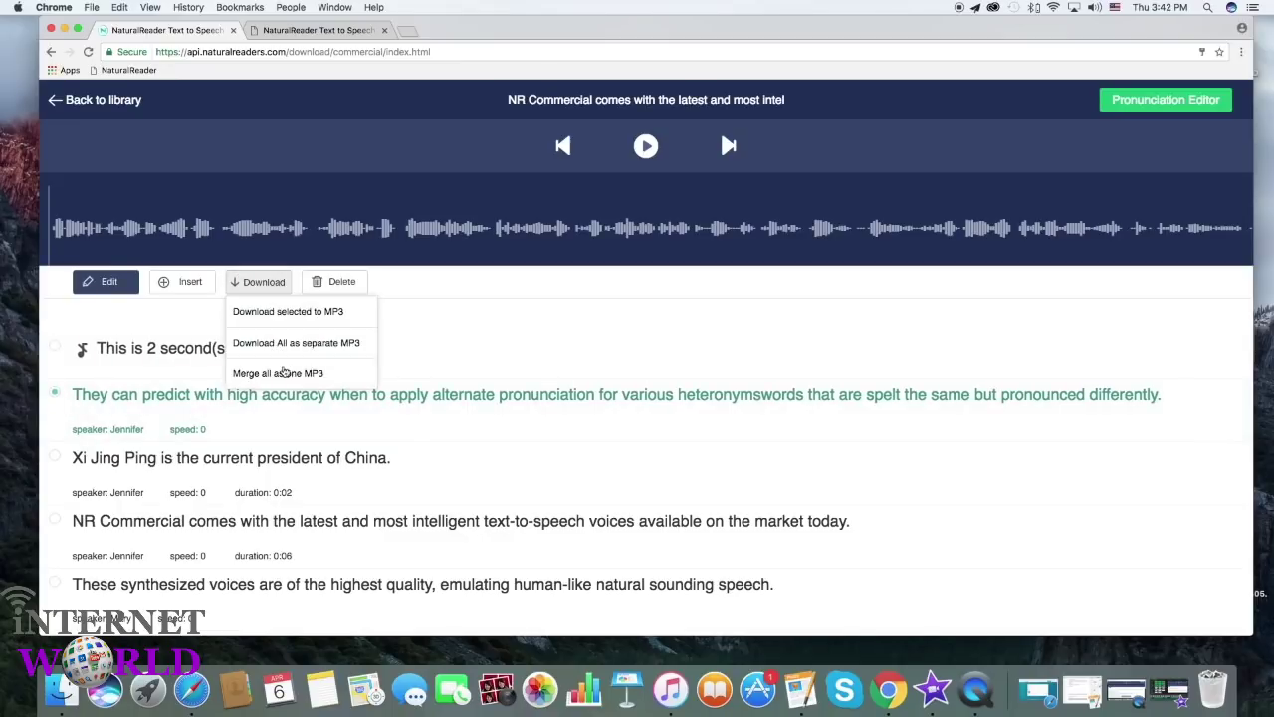